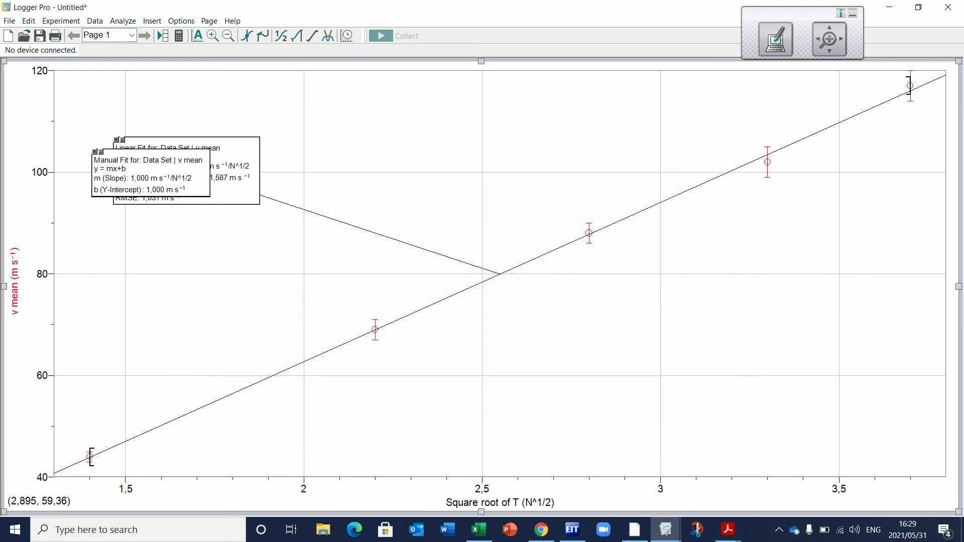
Move the manual fit's label to the empty area right of the data and enable line drag for that fit.
drag(151, 173, 420, 137)
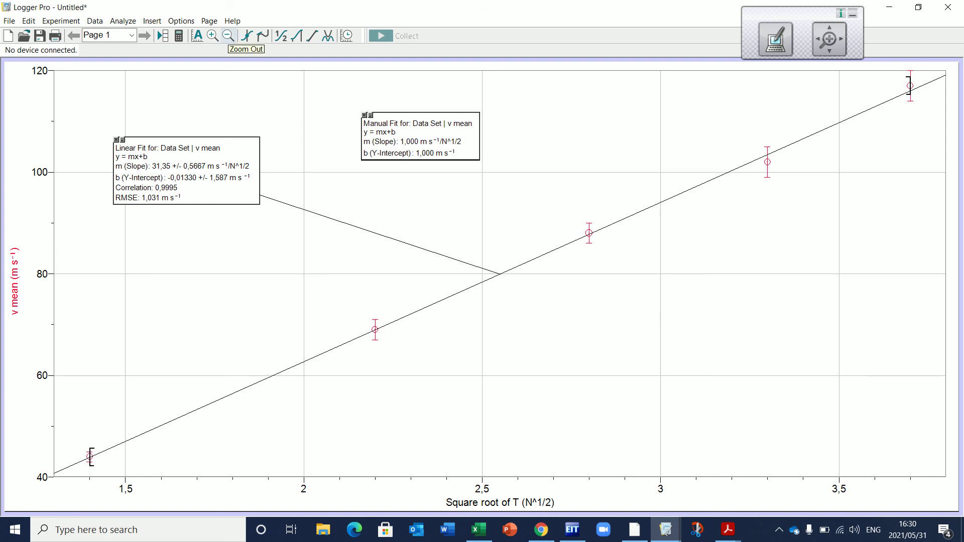
click(228, 35)
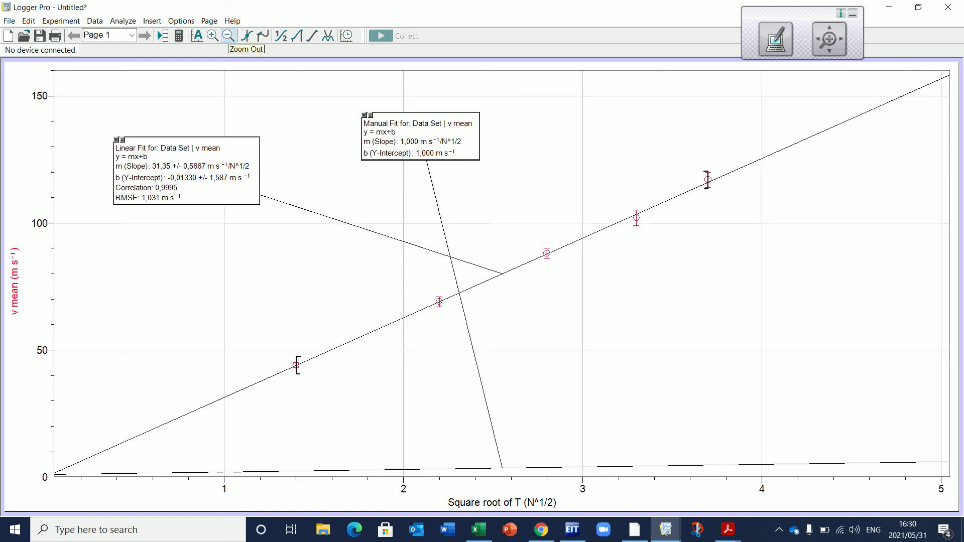
click(229, 35)
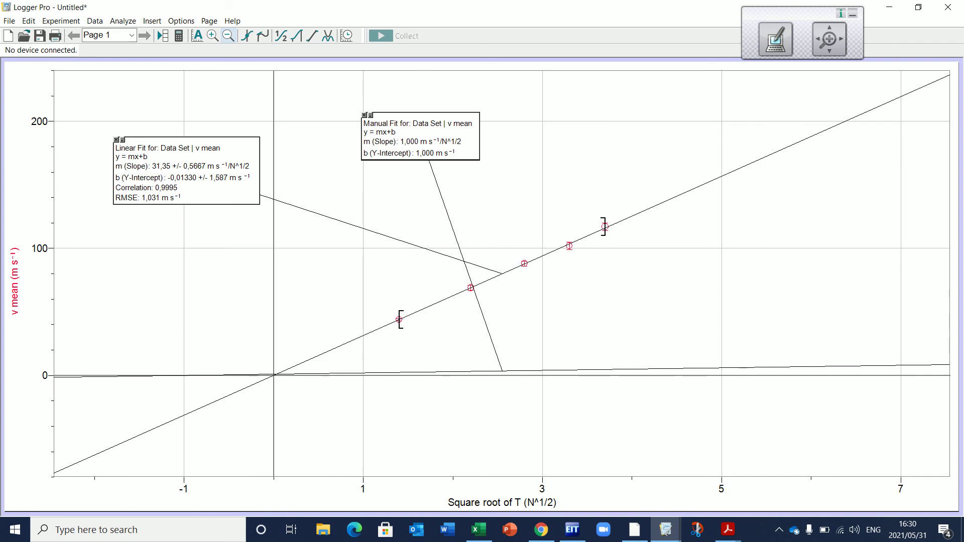
mouse_move(419, 131)
mouse_down()
mouse_move(785, 233)
mouse_move(831, 273)
mouse_up()
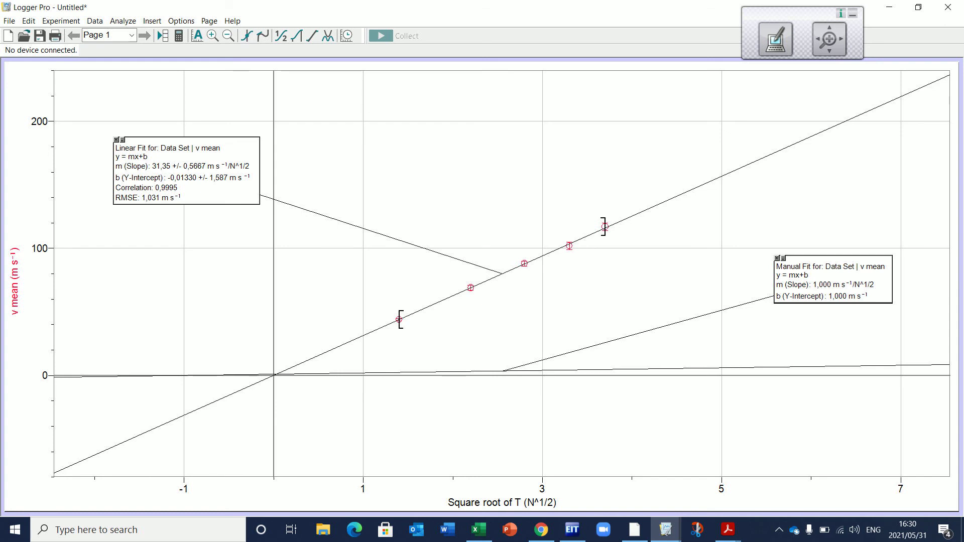
double_click(832, 280)
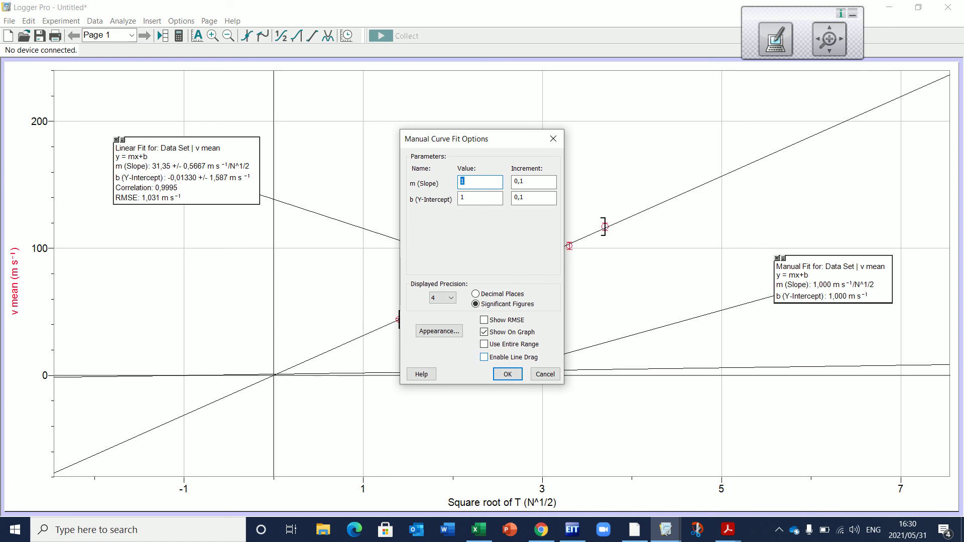
click(484, 357)
click(508, 374)
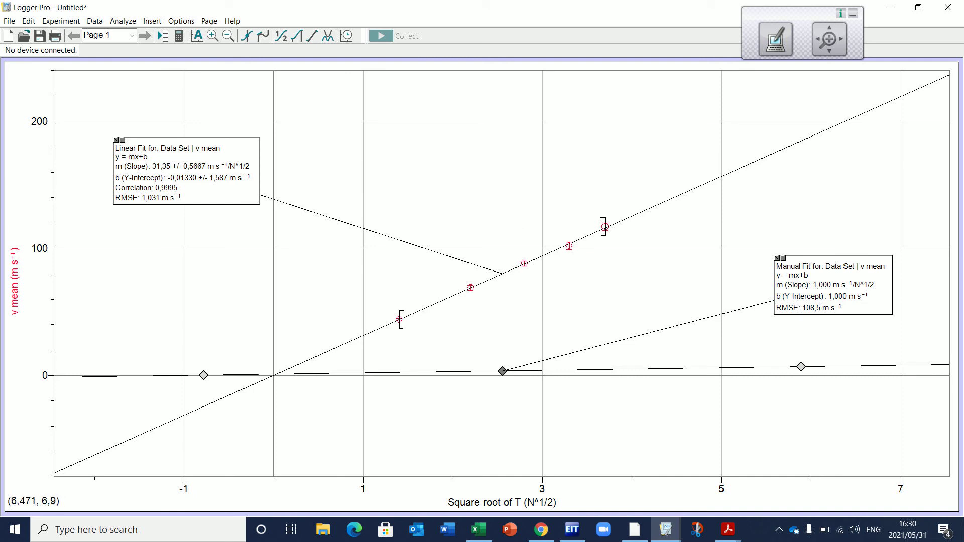
Raise the manual fit line toward the data points, to a slope of about 15,18 and a y-intercept of about 51,86.
drag(853, 366, 710, 212)
mouse_move(204, 343)
mouse_down()
mouse_move(201, 367)
mouse_move(199, 301)
mouse_move(203, 325)
mouse_up()
drag(843, 191, 864, 187)
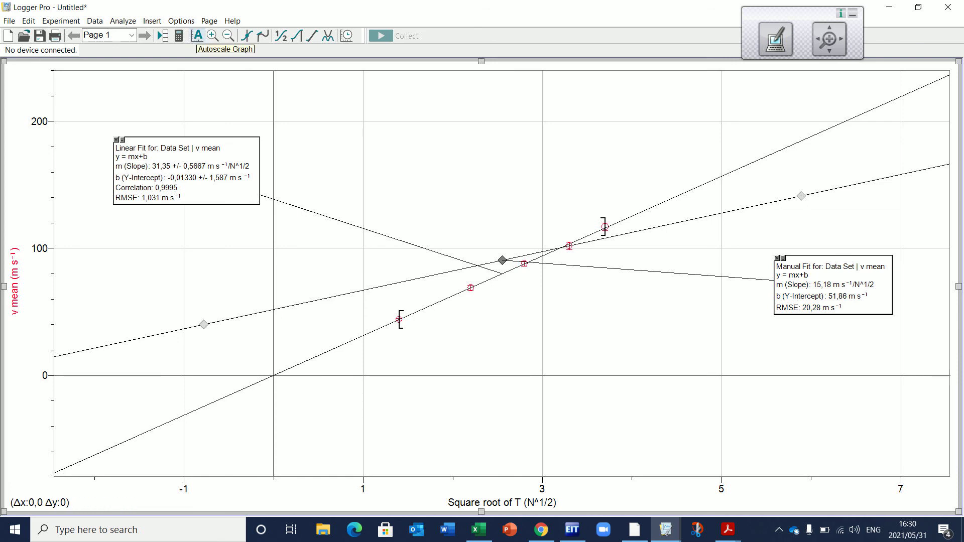
Adjust both ends of the manual line to the steepest fit through the error bars, with slope about 32,64 and intercept about -2,784.
click(197, 36)
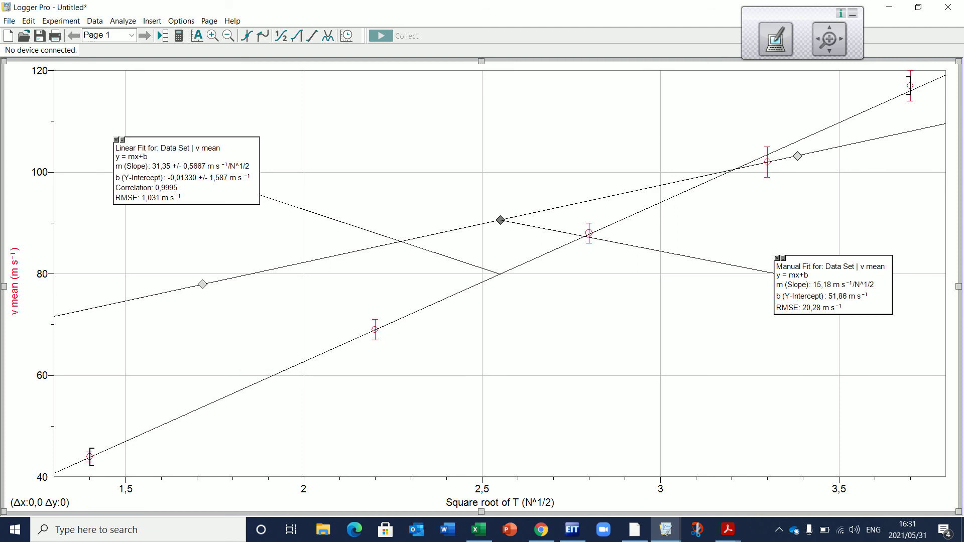
drag(40, 75, 40, 86)
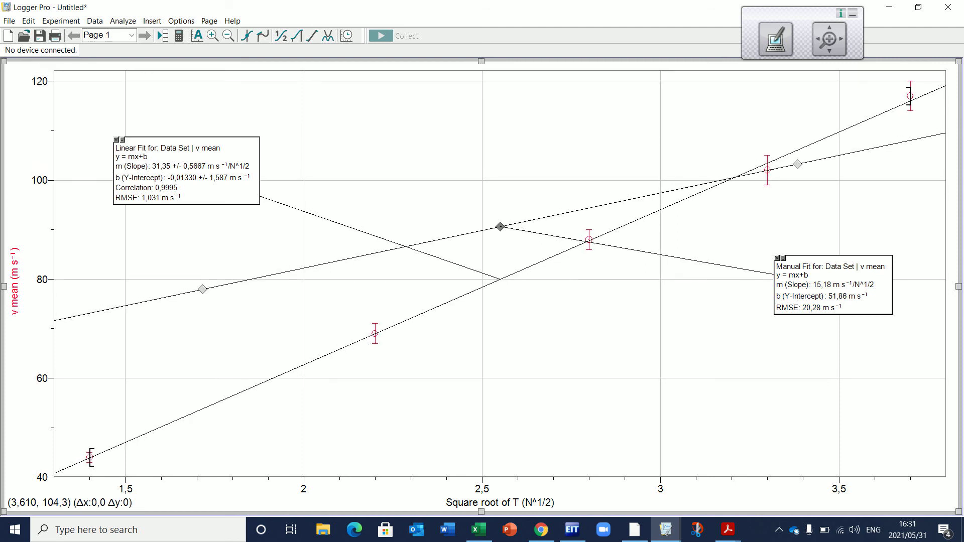
drag(918, 140, 901, 85)
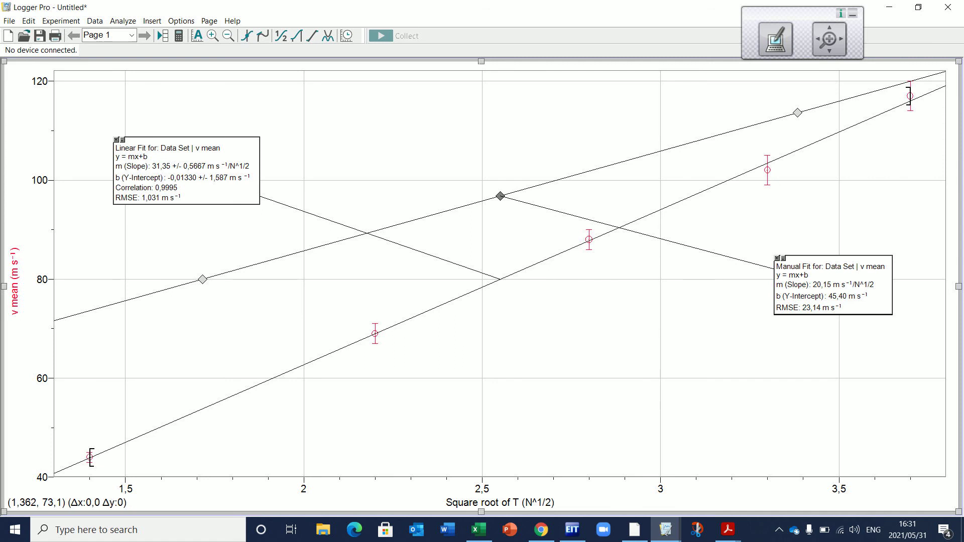
drag(76, 313, 95, 460)
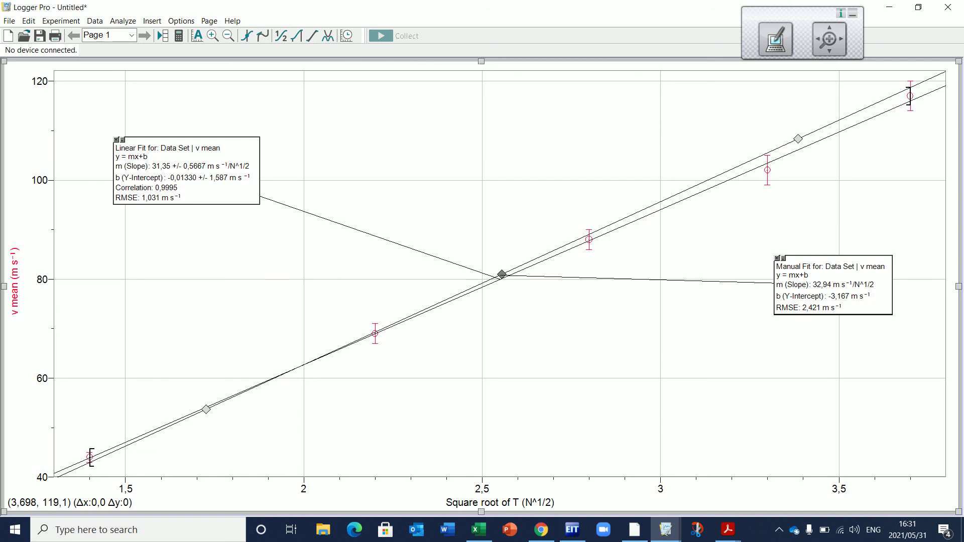
drag(925, 78, 923, 75)
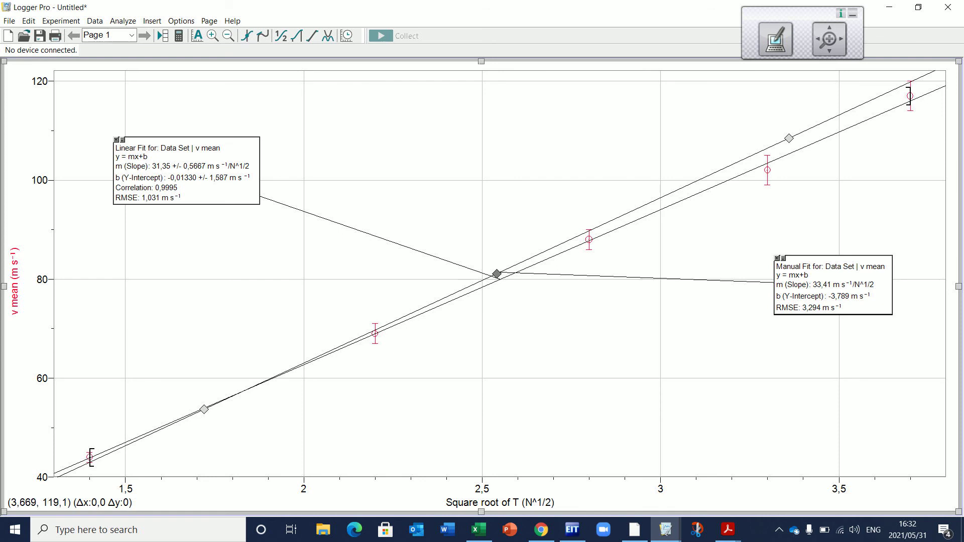
drag(899, 85, 898, 96)
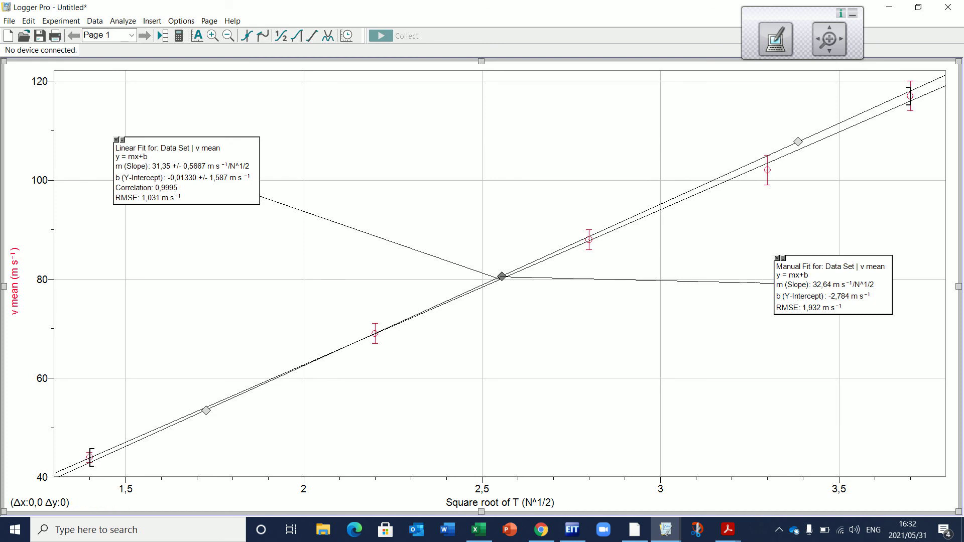
Disable line drag for the steepest manual fit.
double_click(833, 285)
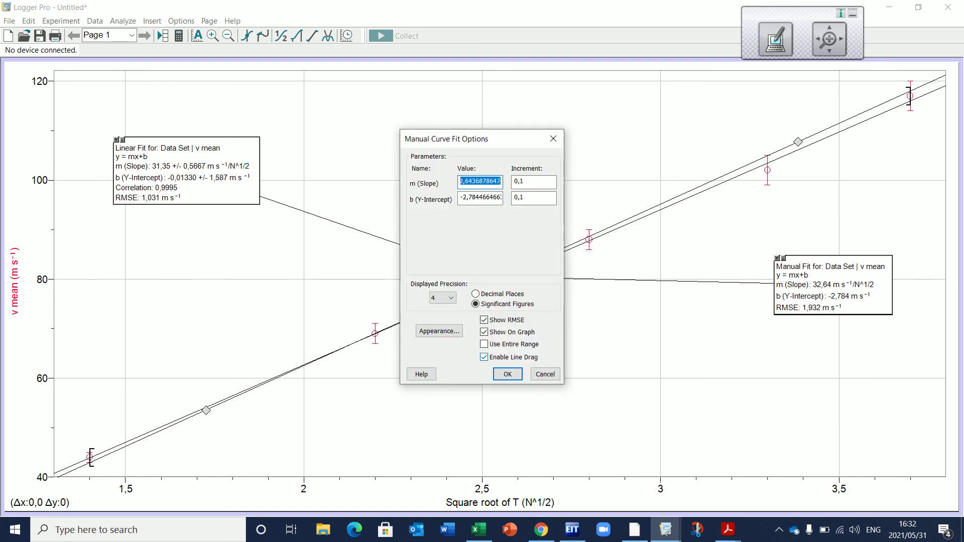
click(483, 357)
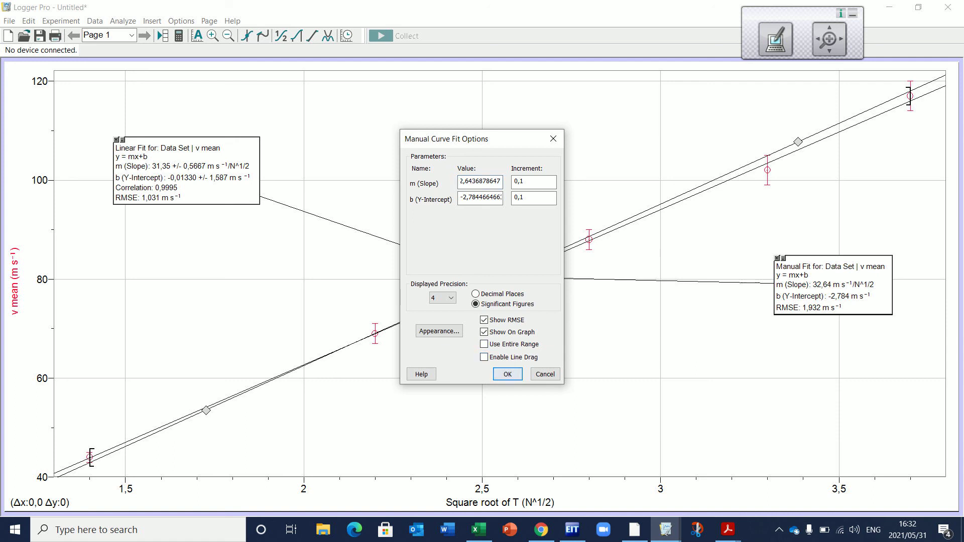
click(512, 374)
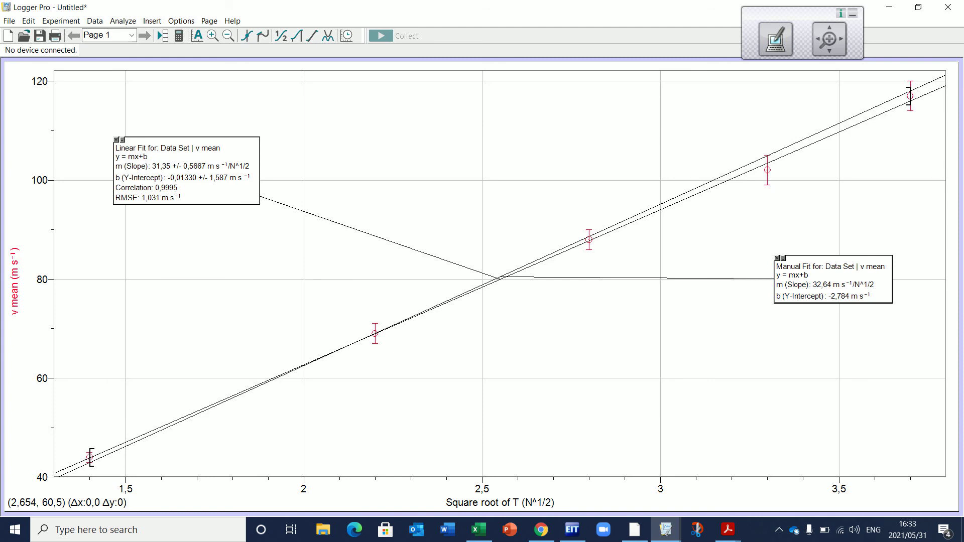
Arrange the linear fit and manual fit labels side by side in the graph's upper-left area, above the lines.
mouse_move(828, 266)
mouse_down()
mouse_move(493, 165)
mouse_move(457, 135)
mouse_up()
drag(186, 171, 157, 134)
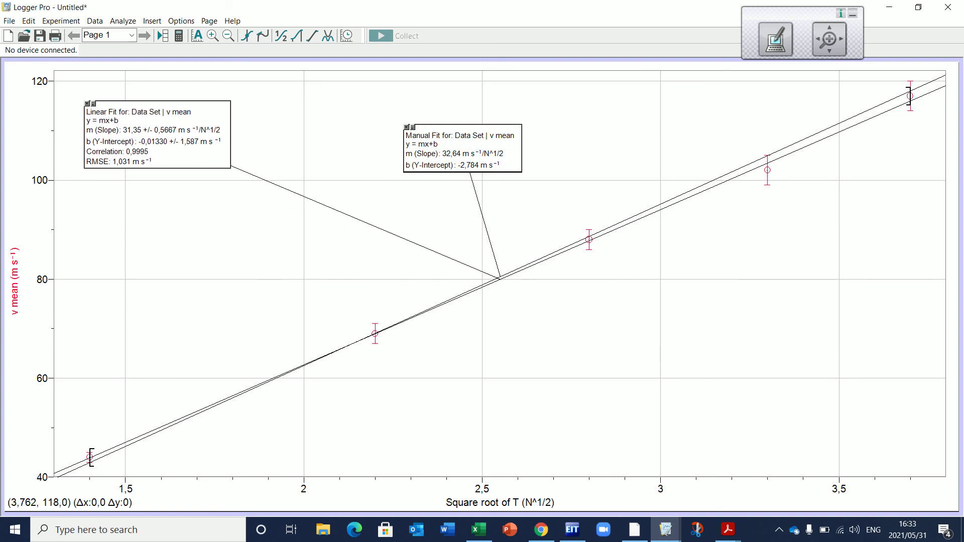
drag(462, 146, 324, 126)
drag(325, 129, 324, 131)
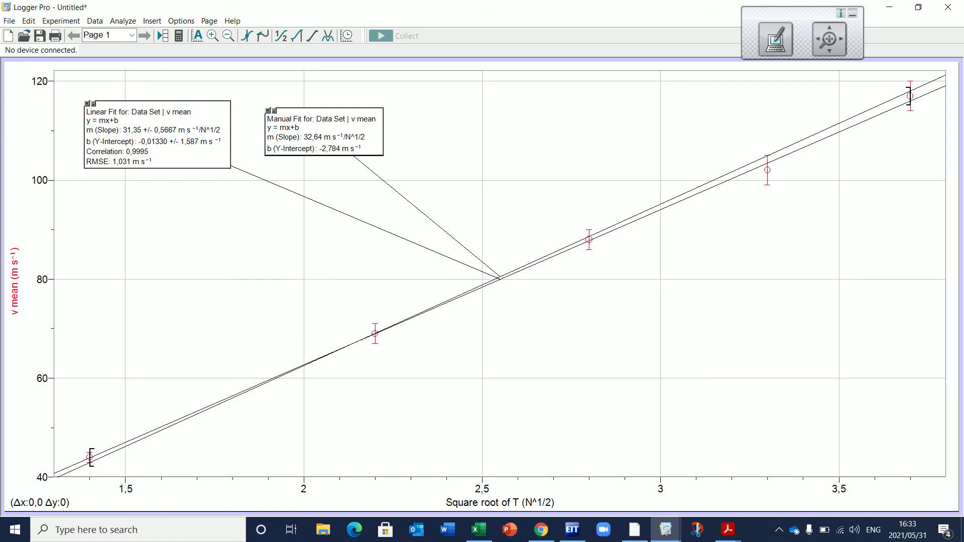
click(332, 137)
click(330, 163)
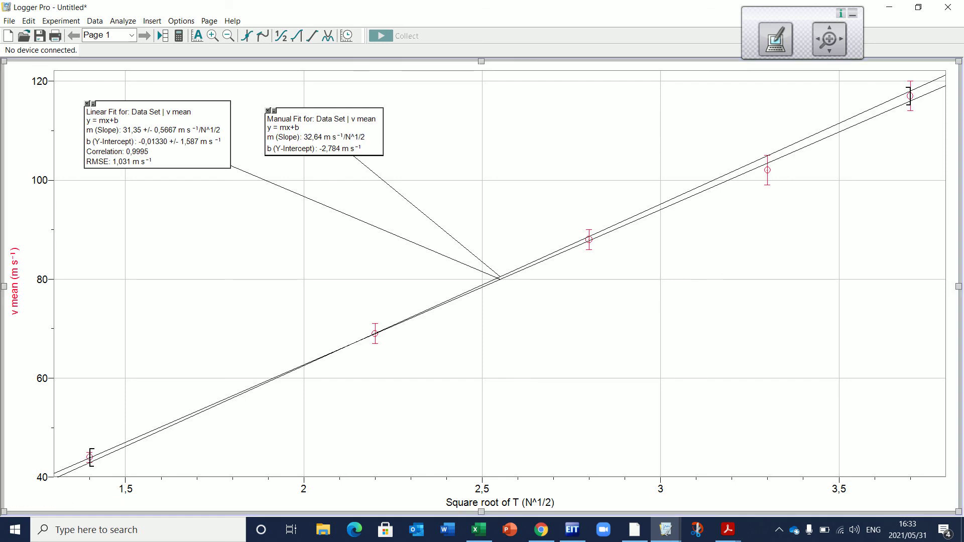
key(Escape)
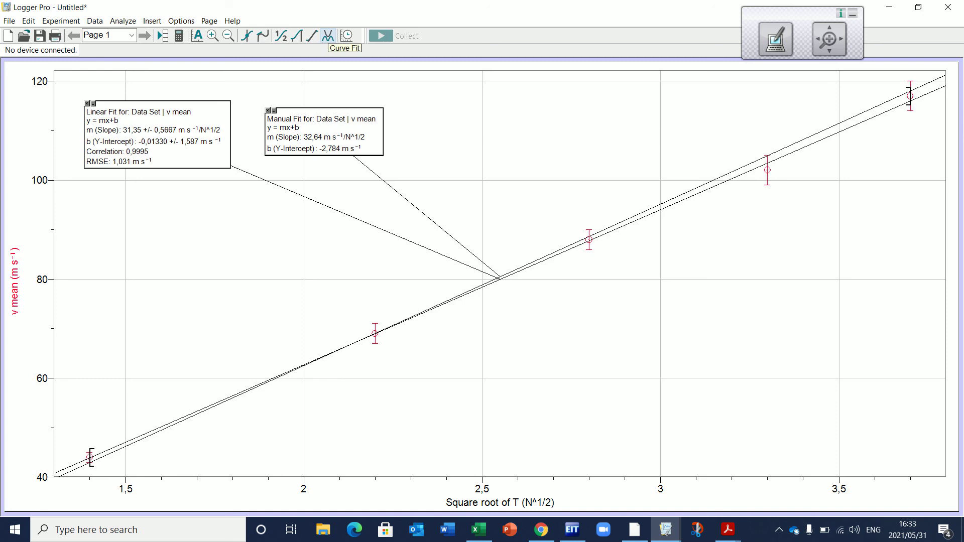
Add a second manual curve fit with the linear equation mx+b and move its label below the lines at the graph's right.
click(327, 35)
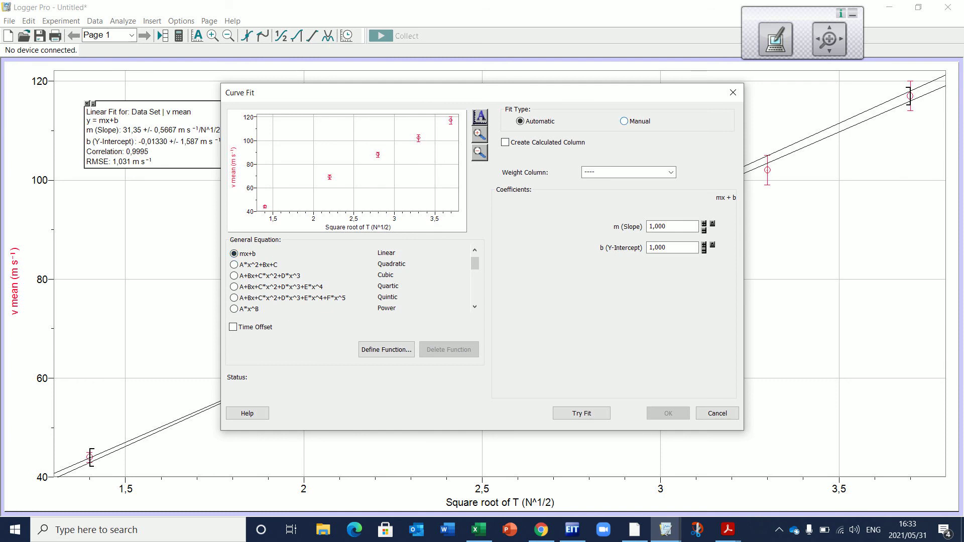
click(623, 121)
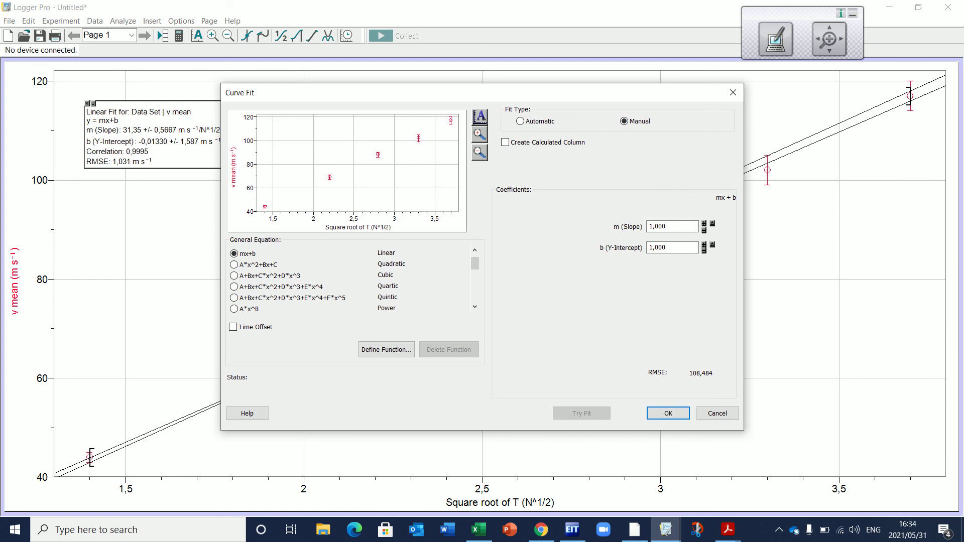
click(667, 413)
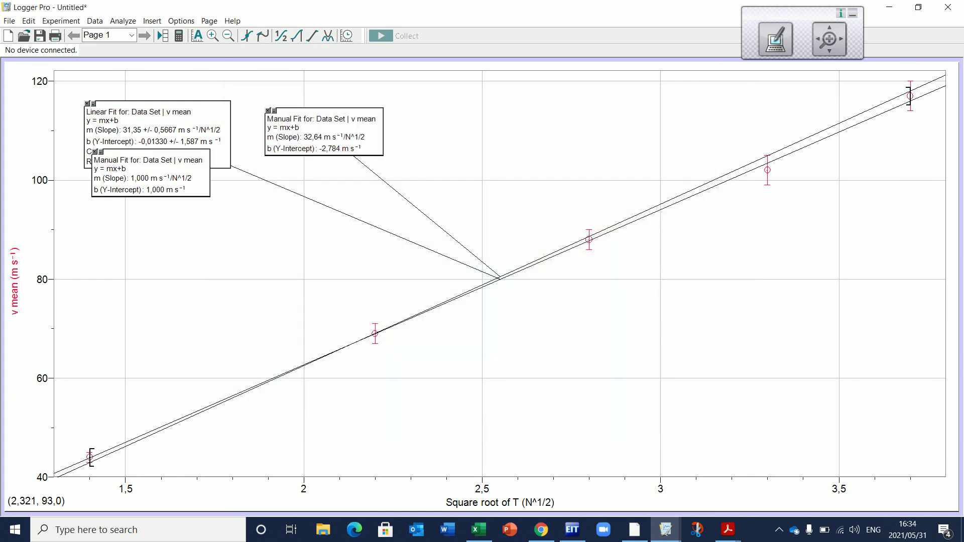
mouse_move(150, 171)
mouse_down()
mouse_move(374, 175)
mouse_move(702, 308)
mouse_move(838, 313)
mouse_up()
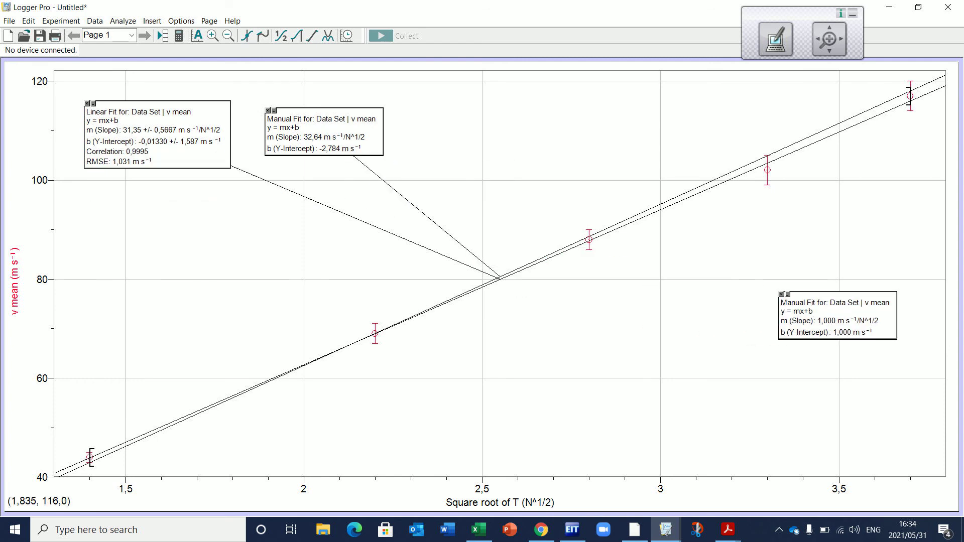
Enable line drag for the second manual fit.
click(228, 35)
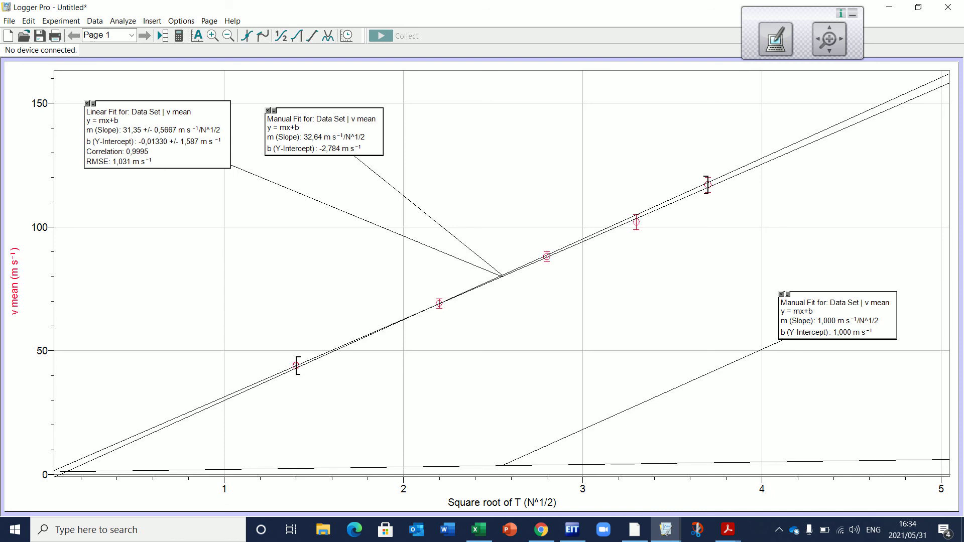
double_click(836, 316)
click(484, 357)
click(508, 374)
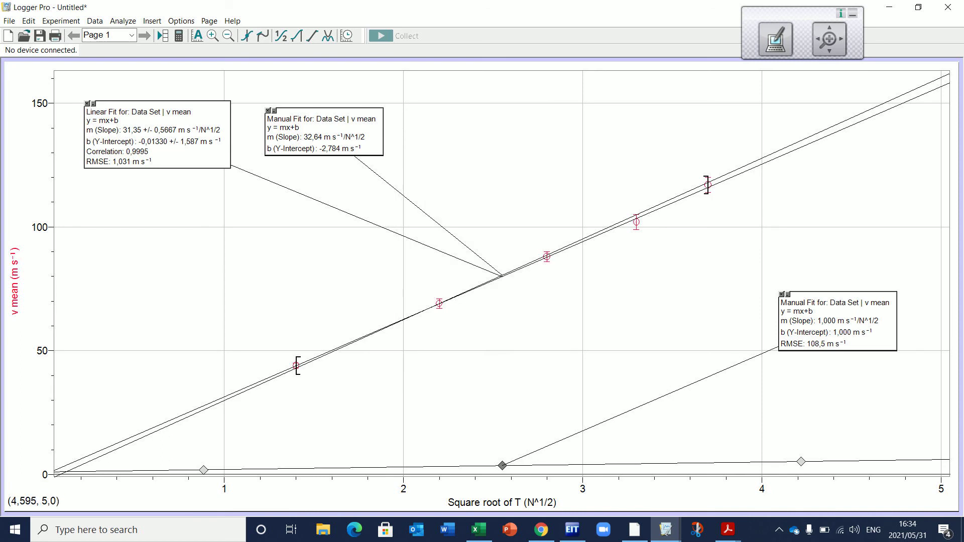
Adjust the second manual line to the shallowest fit through the error bars, with slope about 29,96 and intercept about 3,075.
mouse_move(867, 462)
mouse_down()
mouse_move(830, 294)
mouse_move(799, 210)
mouse_move(757, 161)
mouse_up()
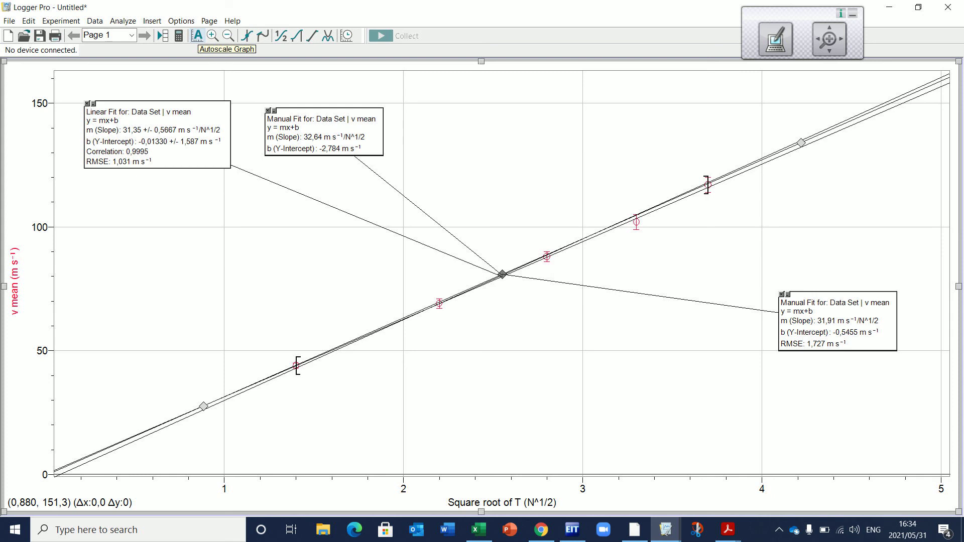
click(198, 35)
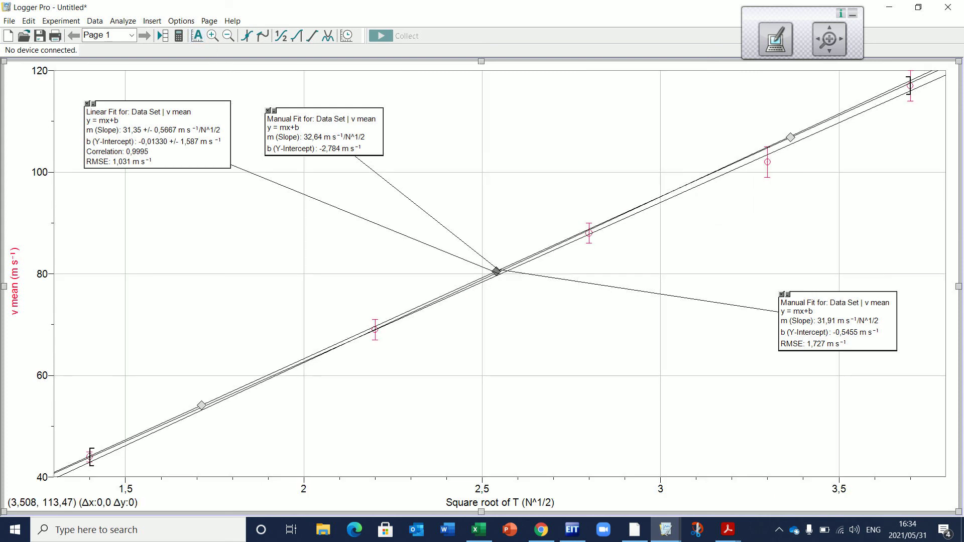
mouse_move(852, 107)
mouse_down()
mouse_move(854, 129)
mouse_move(856, 112)
mouse_up()
mouse_move(918, 94)
mouse_down()
mouse_move(918, 87)
mouse_move(920, 96)
mouse_up()
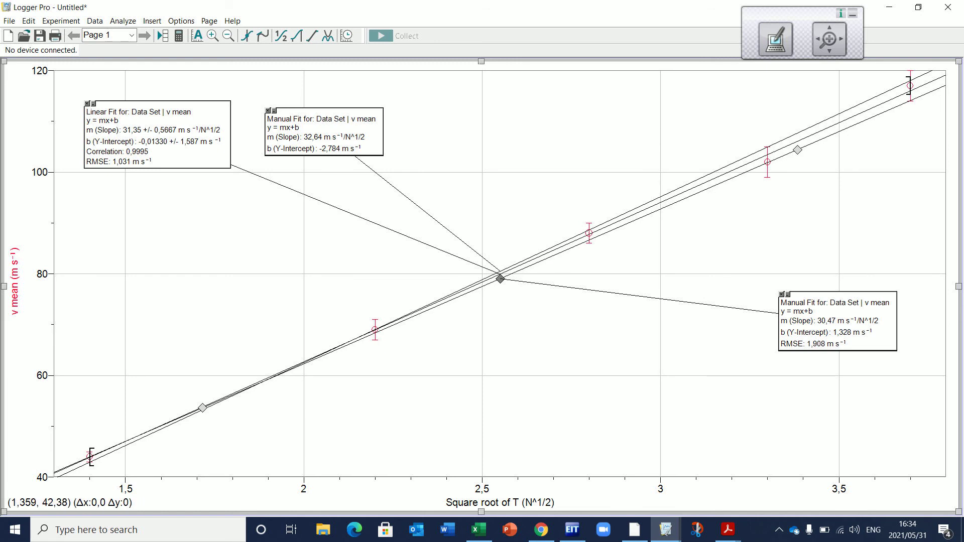
mouse_move(76, 465)
mouse_down()
mouse_move(76, 447)
mouse_move(79, 456)
mouse_up()
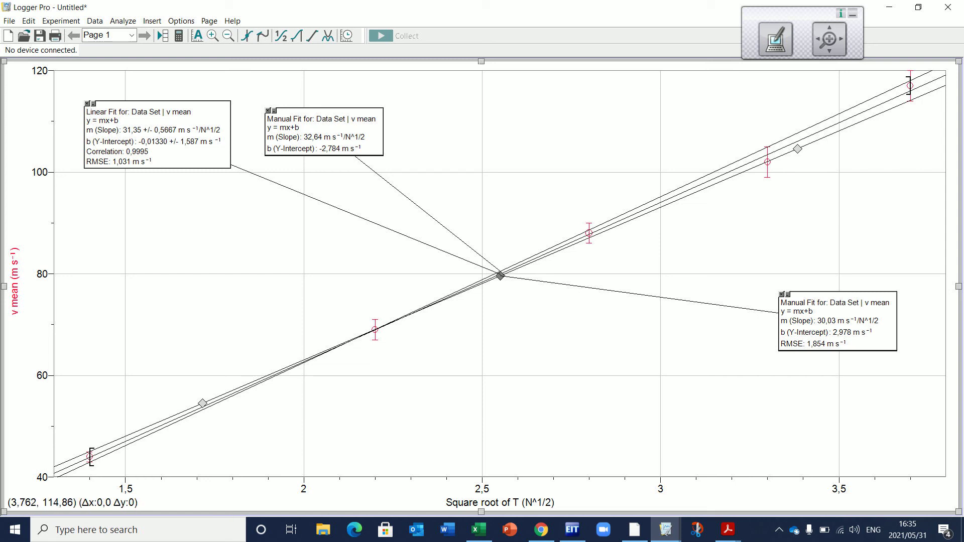
drag(932, 91, 933, 92)
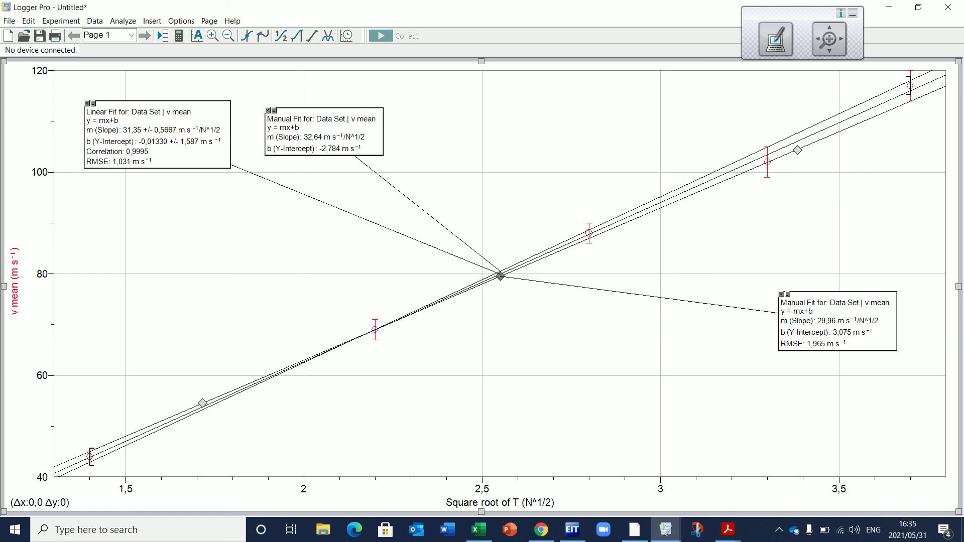
Disable line drag for the shallowest manual fit and move its label just below the middle of the lines.
double_click(837, 321)
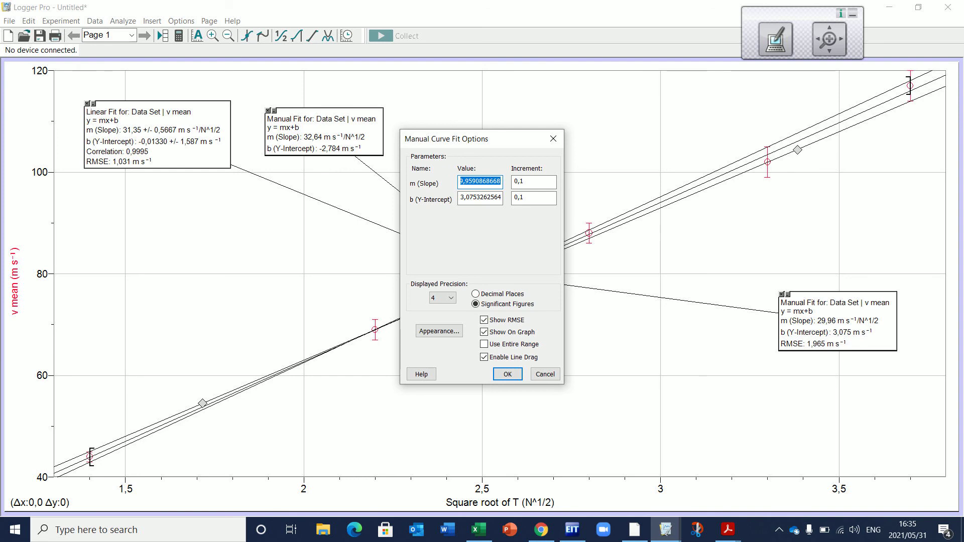
click(484, 356)
key(Return)
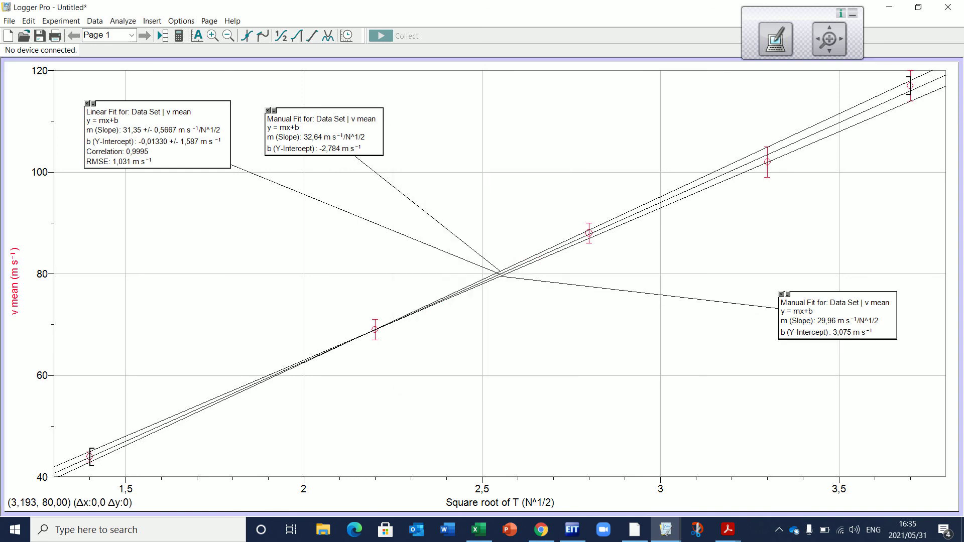
mouse_move(837, 315)
mouse_down()
mouse_move(743, 165)
mouse_move(654, 131)
mouse_move(518, 334)
mouse_move(517, 352)
mouse_up()
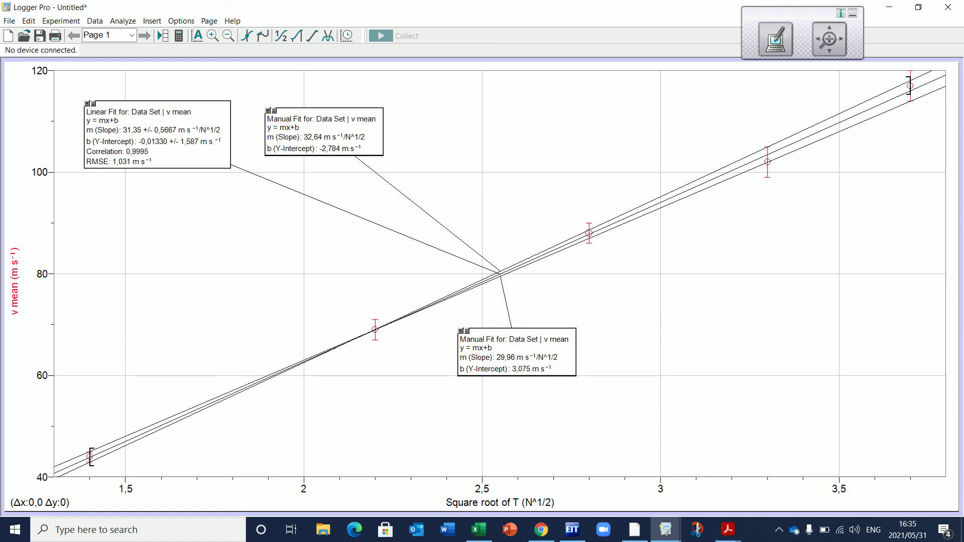
Set the linear fit label's font size to 12 and move the label lower, just below the 100 gridline.
double_click(157, 135)
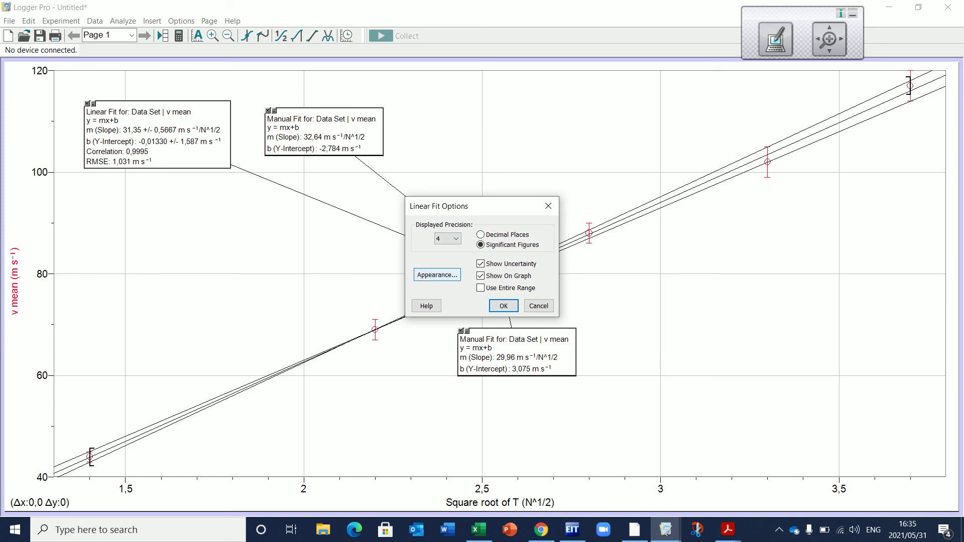
click(436, 275)
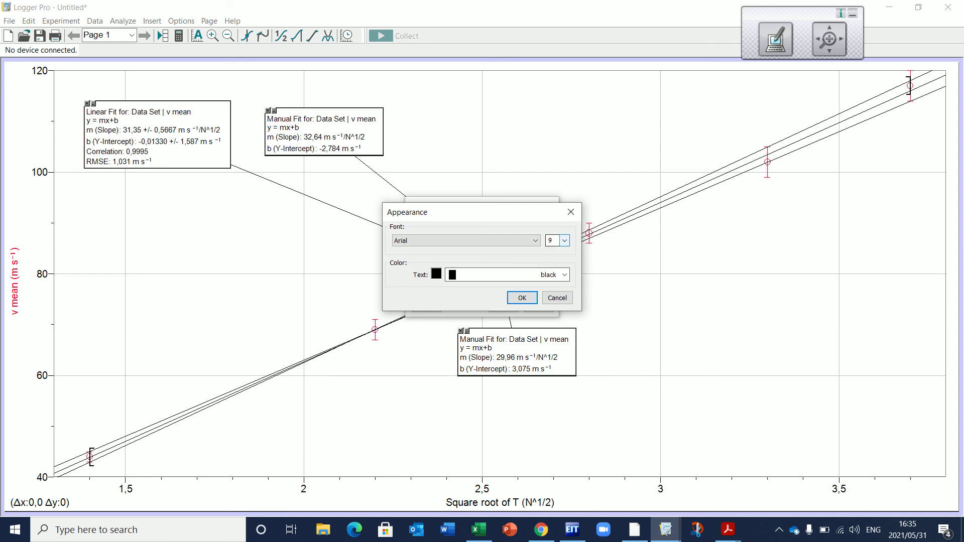
click(565, 240)
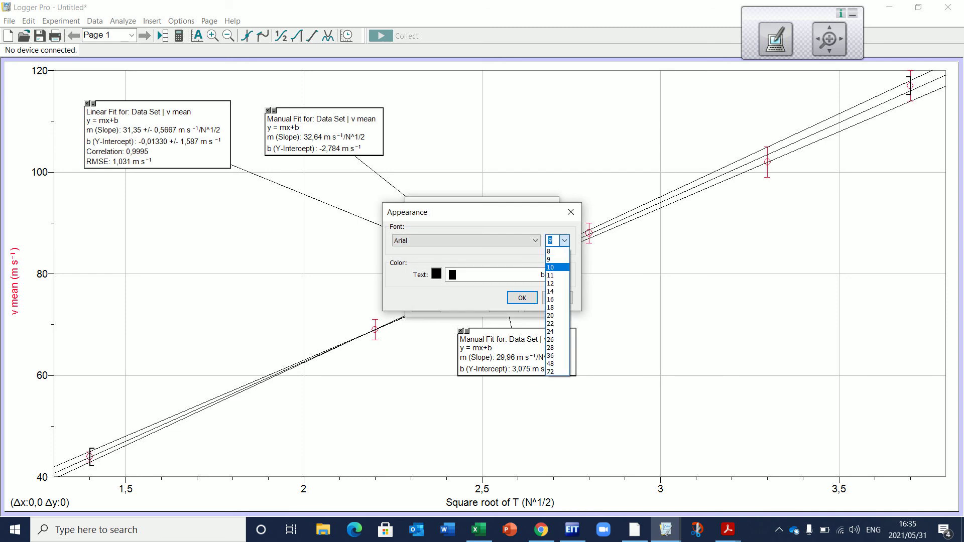
click(551, 283)
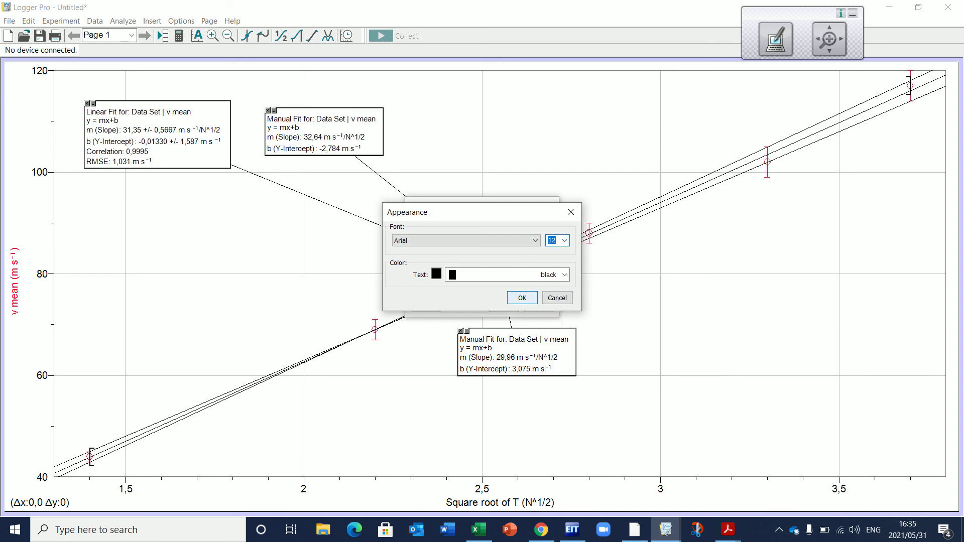
click(522, 298)
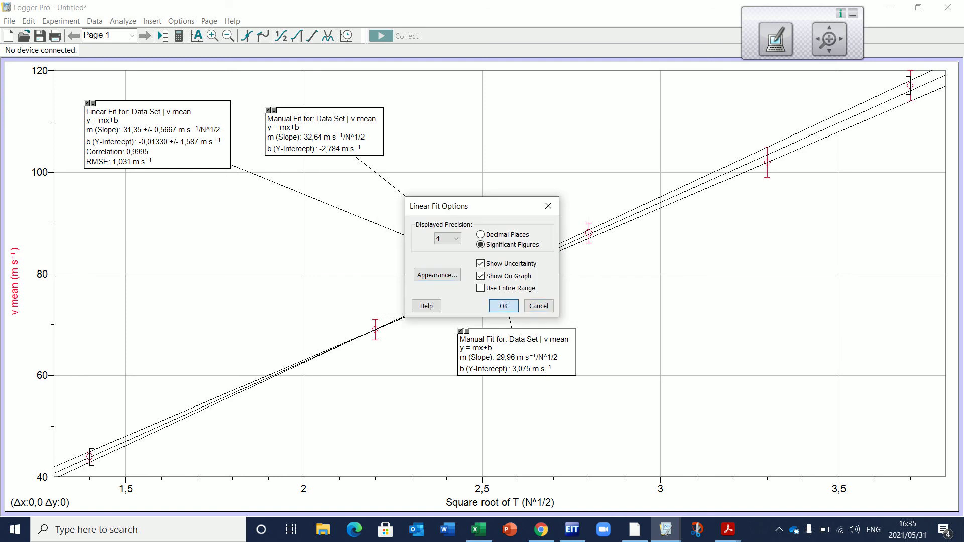
click(503, 306)
drag(179, 144, 166, 202)
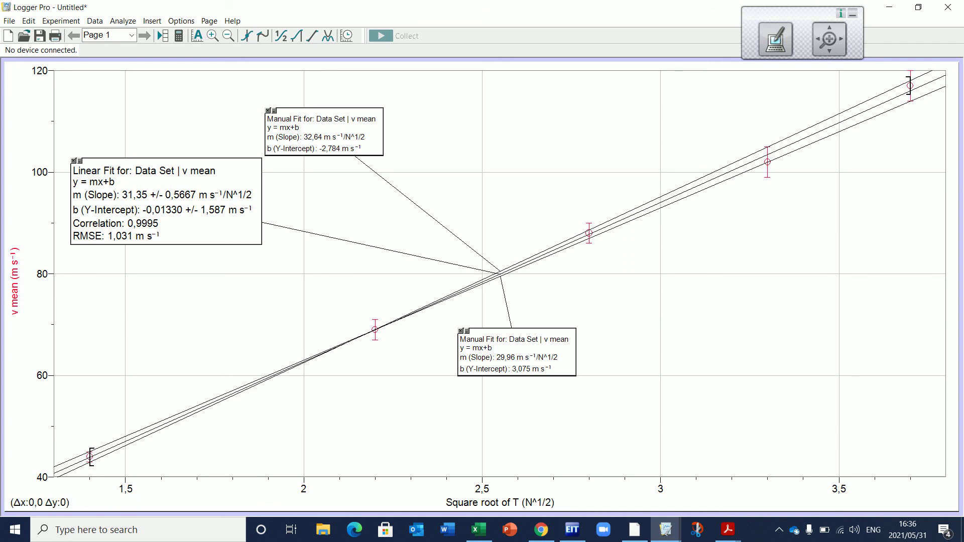
Set the steepest manual fit label's font size to 12 and move it directly below the linear fit label.
drag(270, 137, 360, 136)
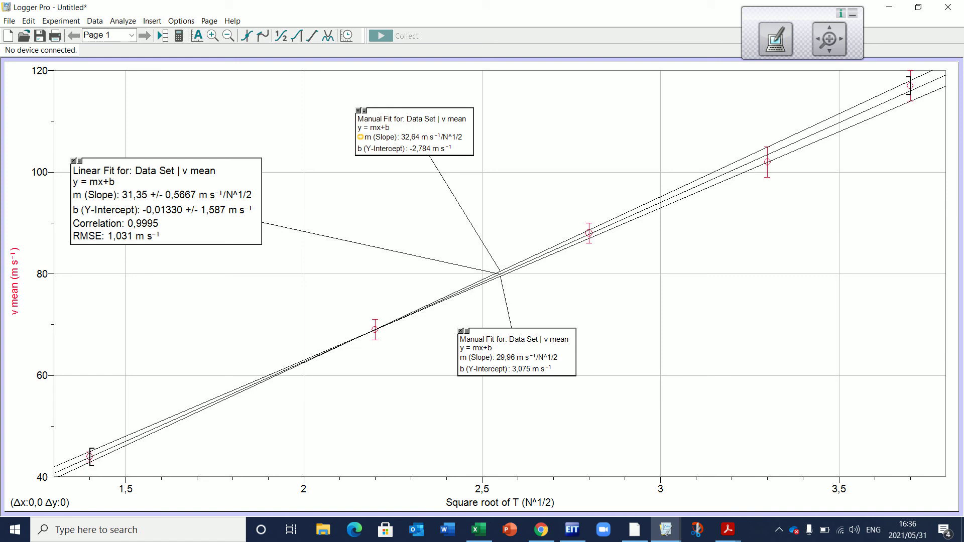
double_click(360, 137)
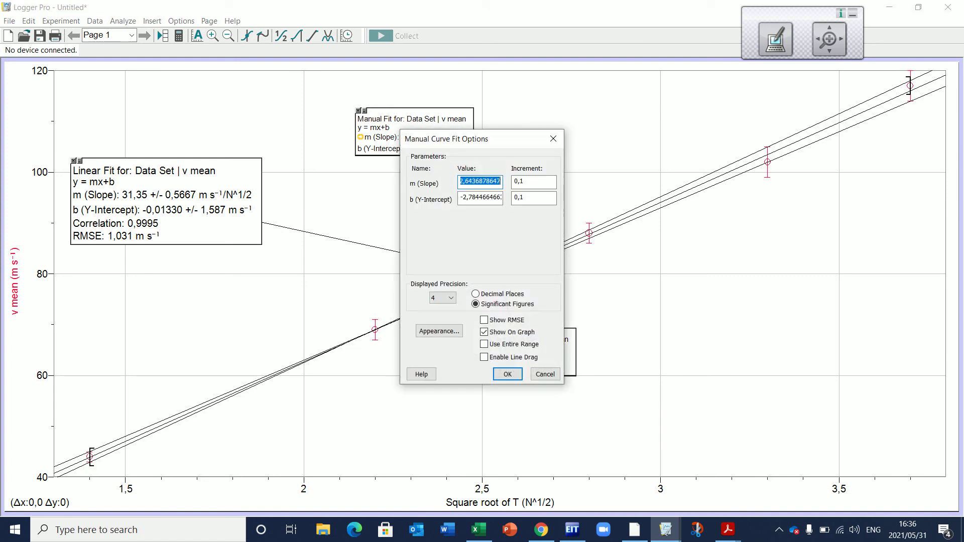
click(438, 331)
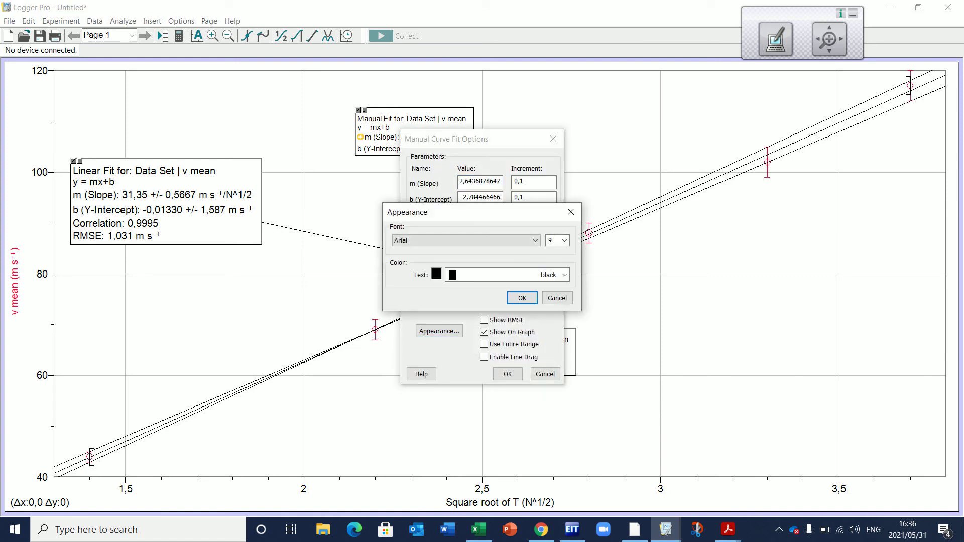
click(557, 241)
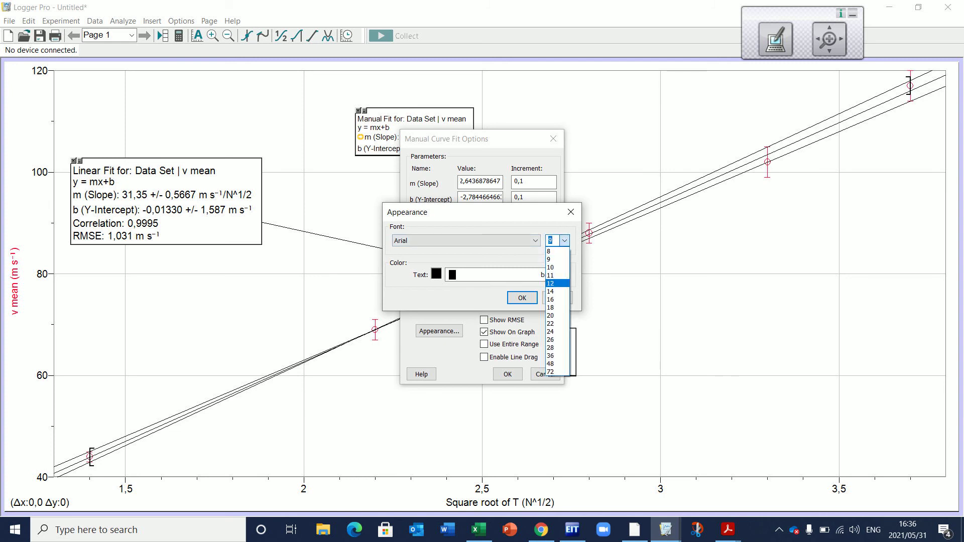
click(555, 283)
click(522, 298)
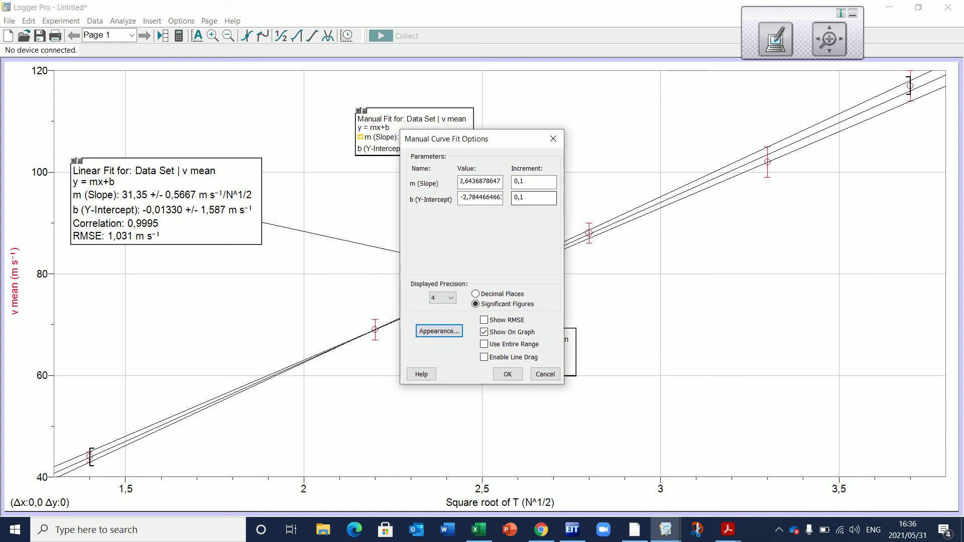
click(507, 374)
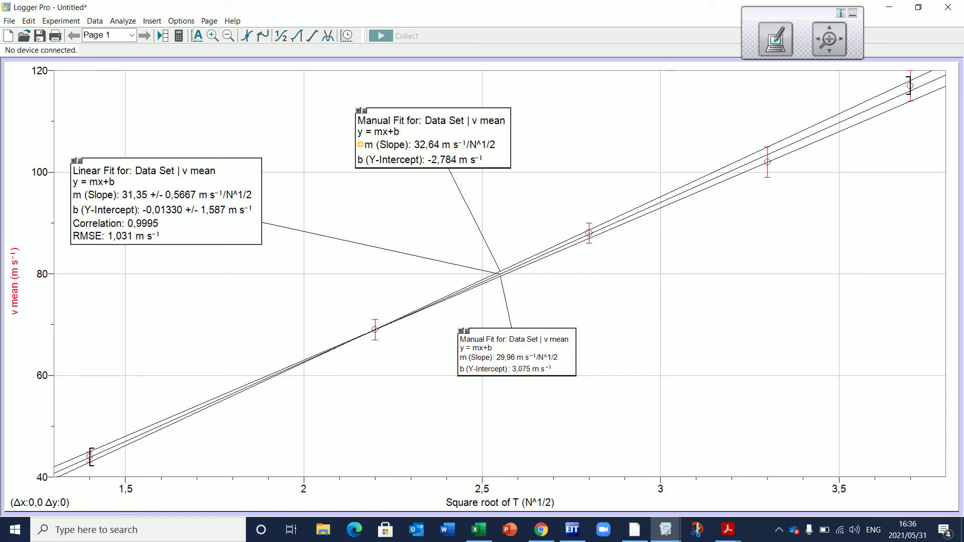
mouse_move(431, 121)
mouse_down()
mouse_move(281, 248)
mouse_move(152, 288)
mouse_move(155, 279)
mouse_up()
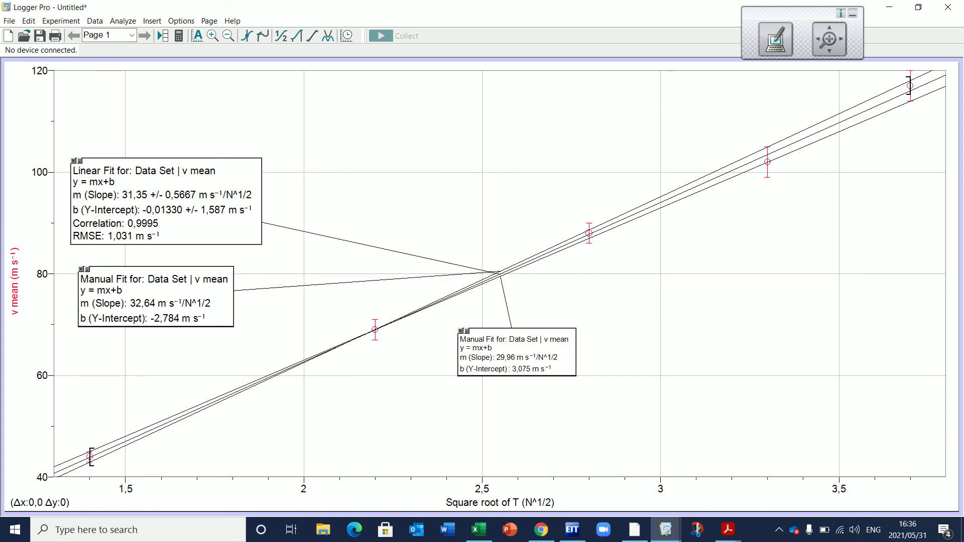
Set the shallowest manual fit label's font size to 12 and move it below the lines at the graph's right.
double_click(507, 357)
click(439, 331)
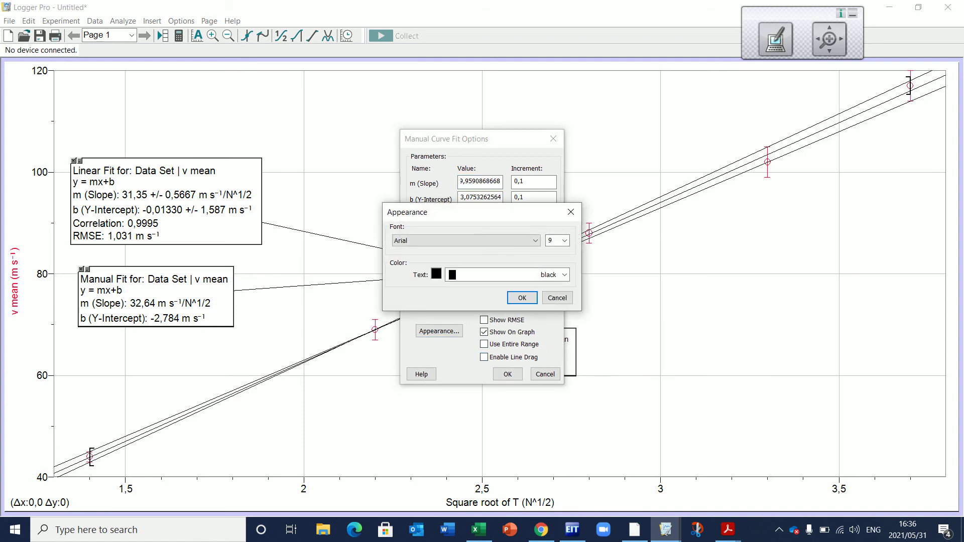
click(565, 241)
click(554, 283)
key(Return)
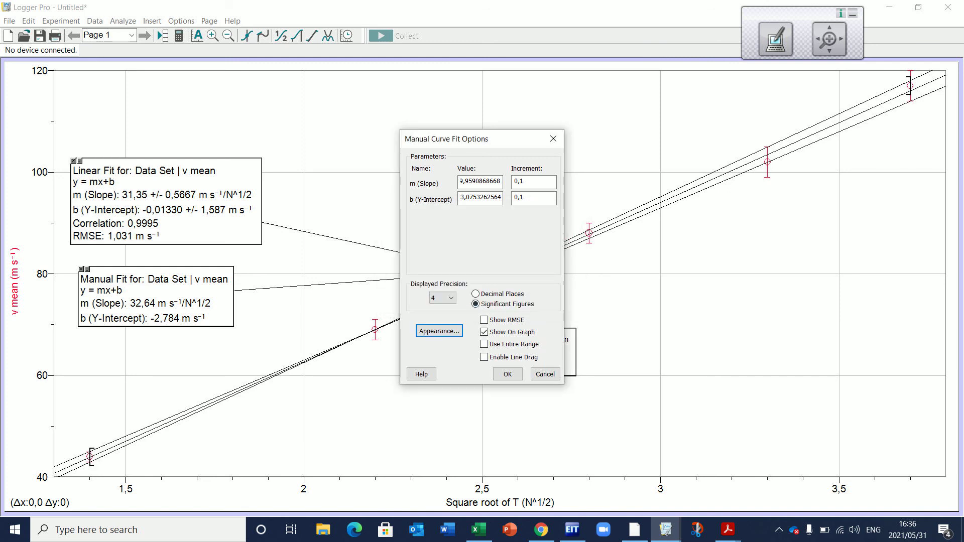
click(508, 373)
drag(532, 341, 718, 278)
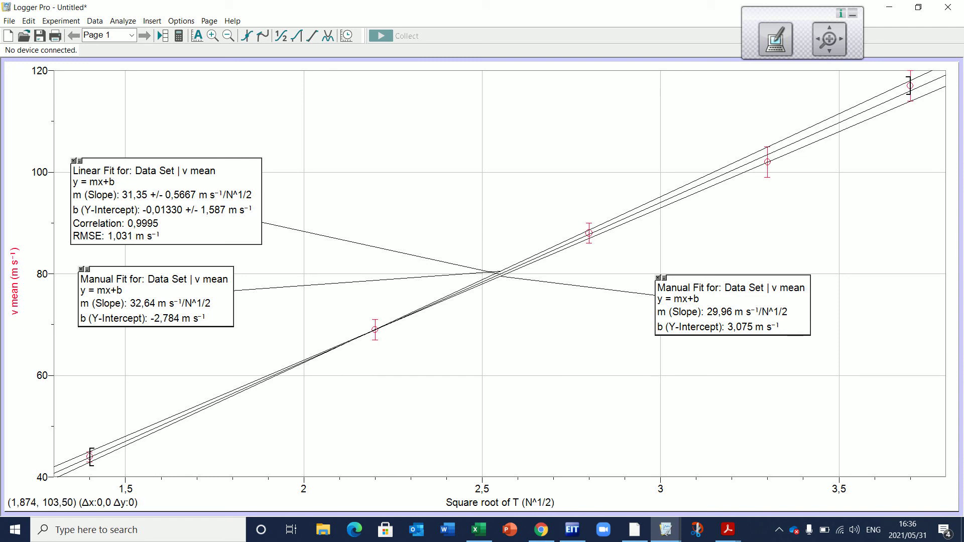
Spread out the fit labels, with the linear and steepest fits above the lines and the shallowest fit below their middle.
drag(201, 183, 221, 139)
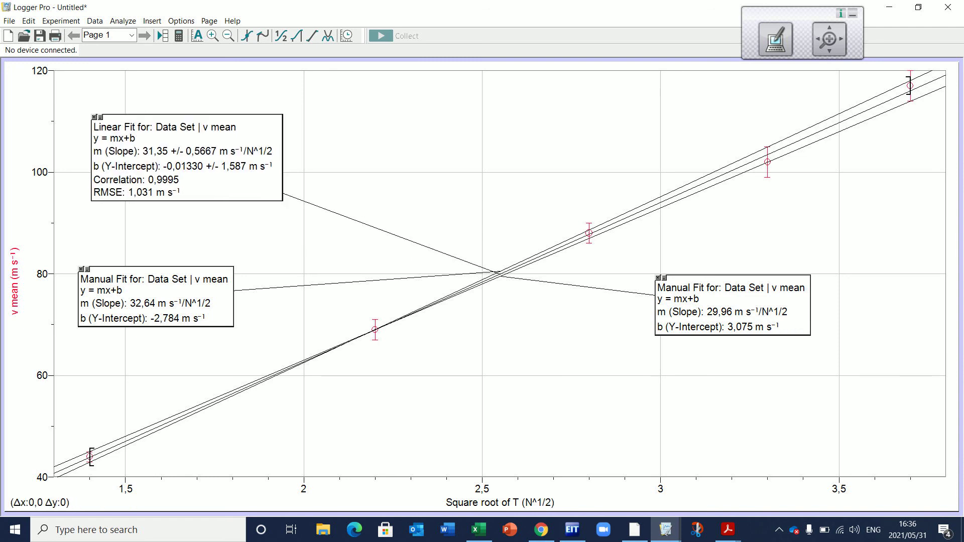
drag(83, 302, 402, 185)
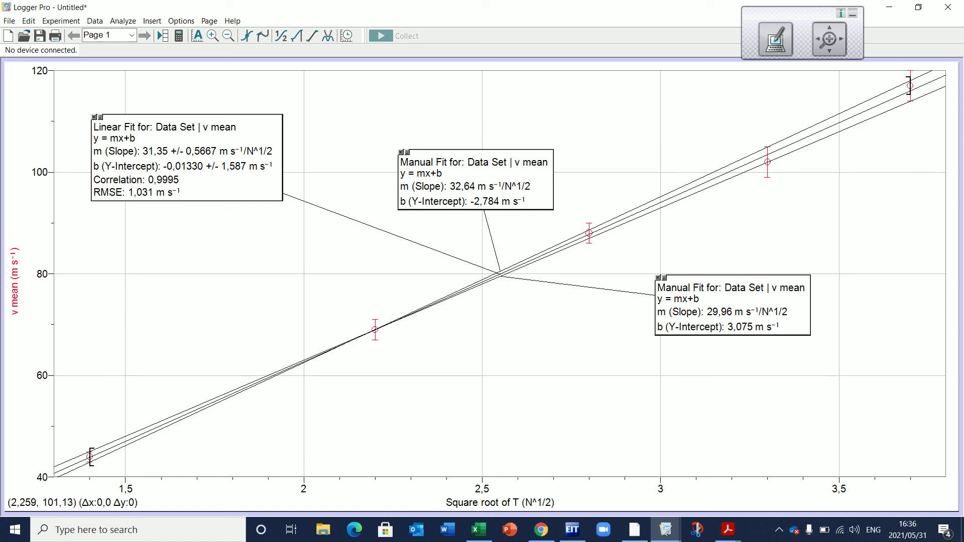
drag(403, 186, 386, 172)
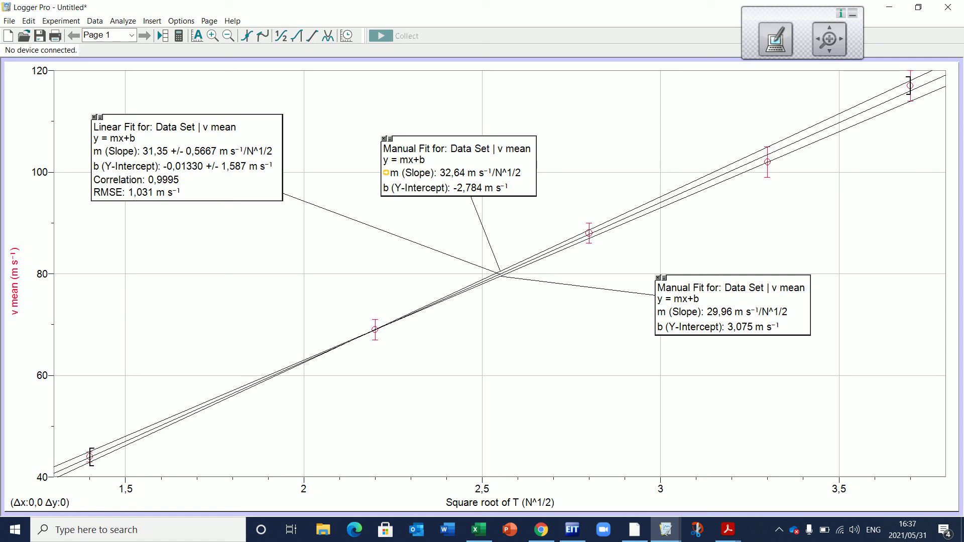
drag(458, 166, 509, 152)
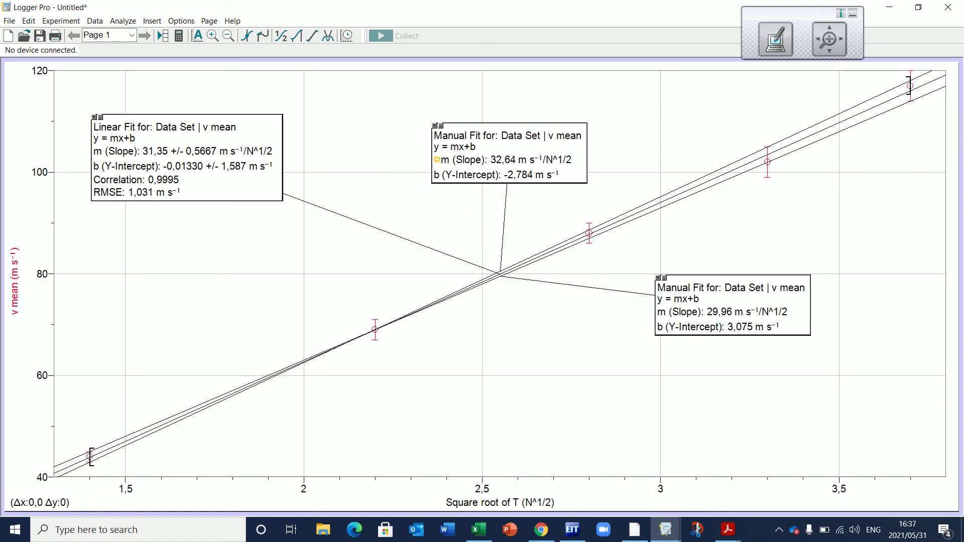
drag(703, 296, 539, 387)
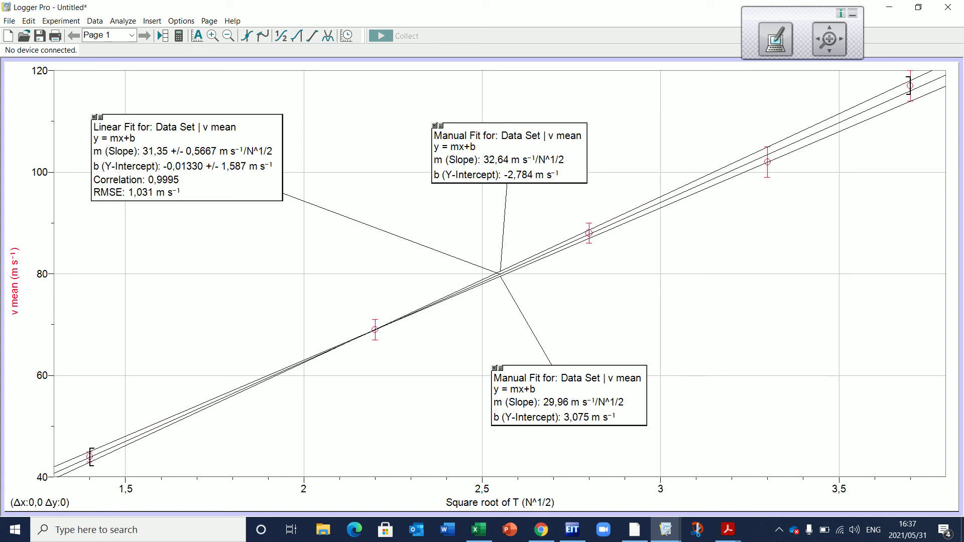
Stretch the lower ends of both graph axes to slightly below 0 so the origin and y-intercepts are in range.
click(50, 447)
drag(49, 448, 49, 311)
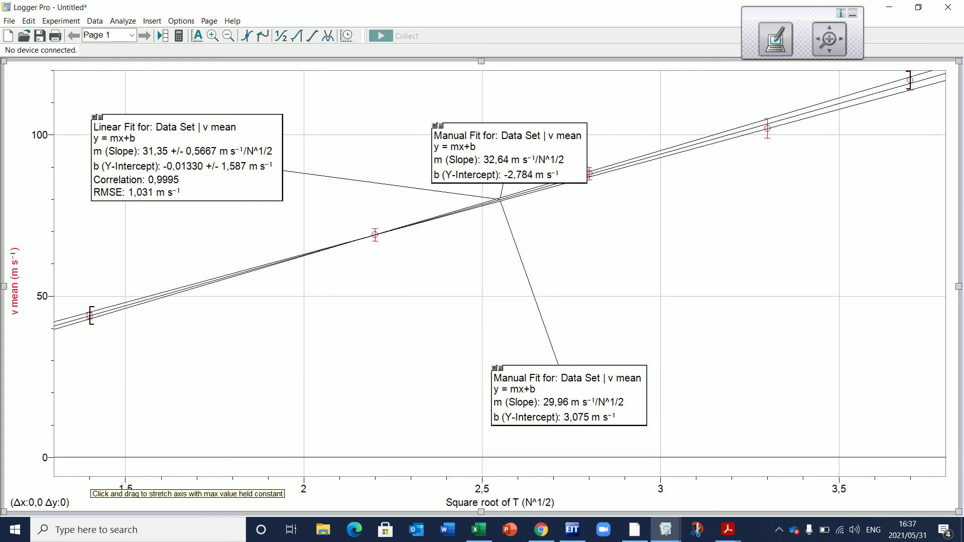
drag(91, 482, 403, 482)
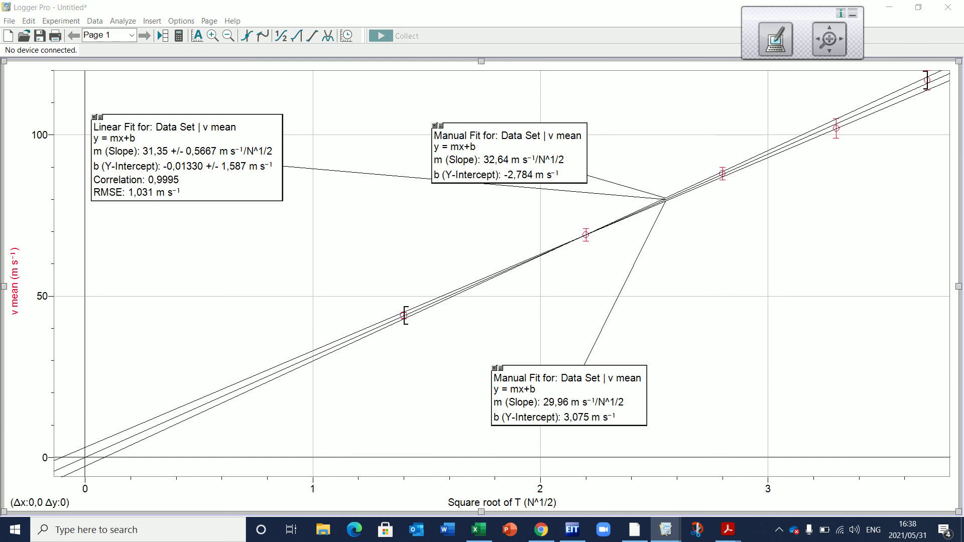
Title the graph "v mean versus square root of tension".
double_click(382, 241)
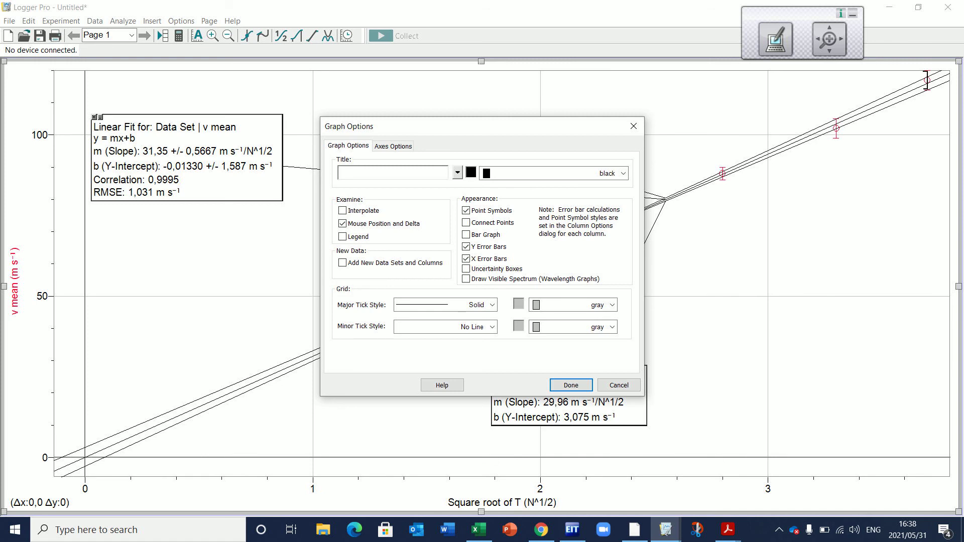
text(V mean versus square root of tension)
key(Home)
key(Delete)
text(v)
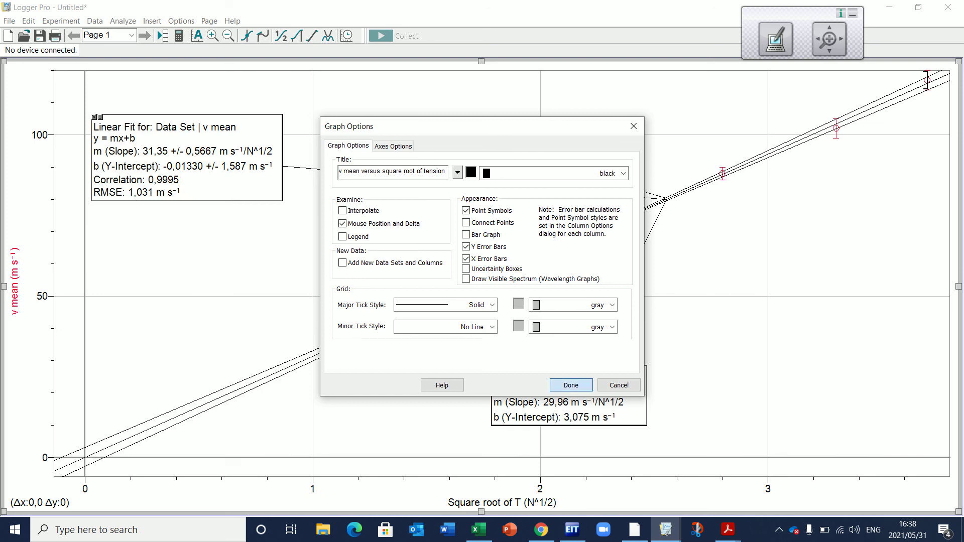
key(Return)
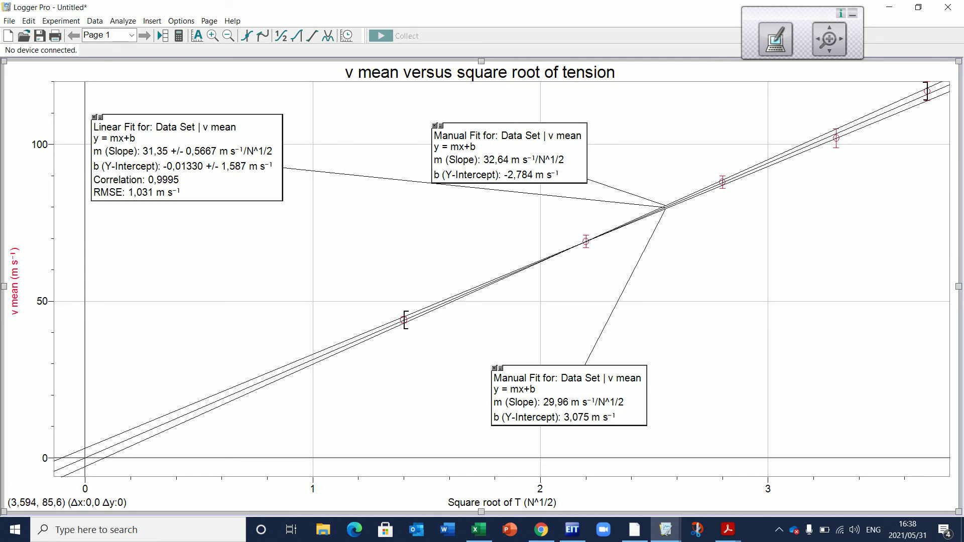
Rearrange the fit labels, stacking the steepest fit above the linear fit at upper left and placing the shallowest fit below the lines.
mouse_move(552, 382)
mouse_down()
mouse_move(773, 255)
mouse_move(777, 298)
mouse_move(763, 268)
mouse_move(718, 295)
mouse_up()
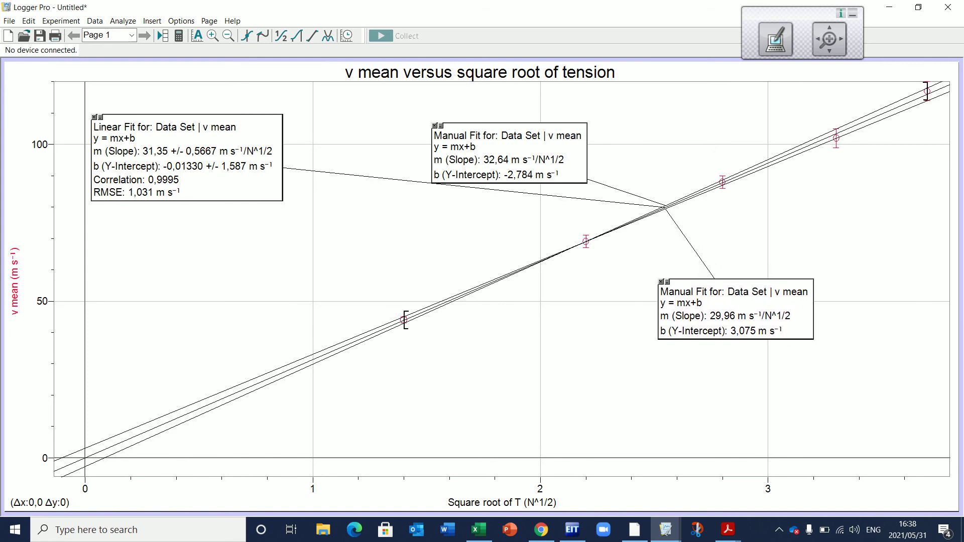
drag(187, 157, 198, 246)
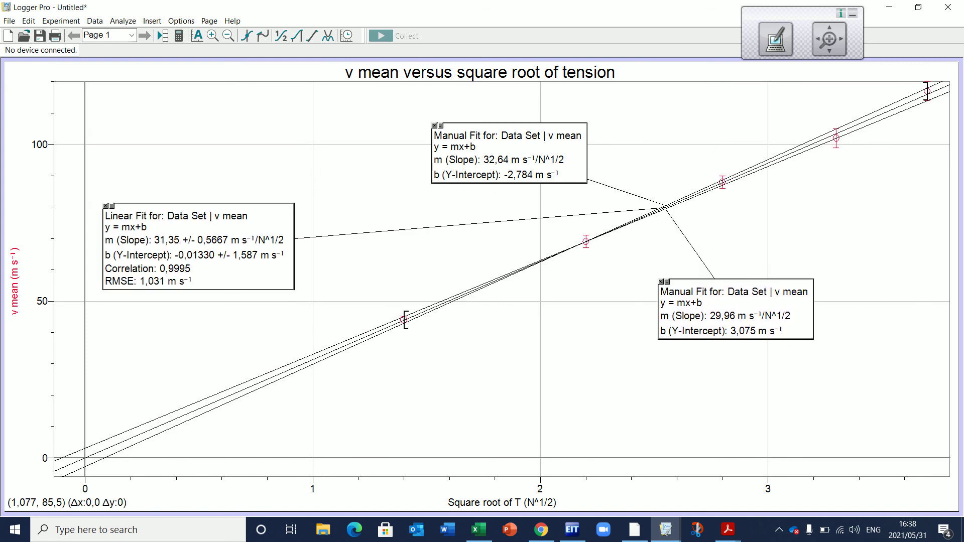
drag(436, 159, 137, 144)
drag(733, 301, 490, 404)
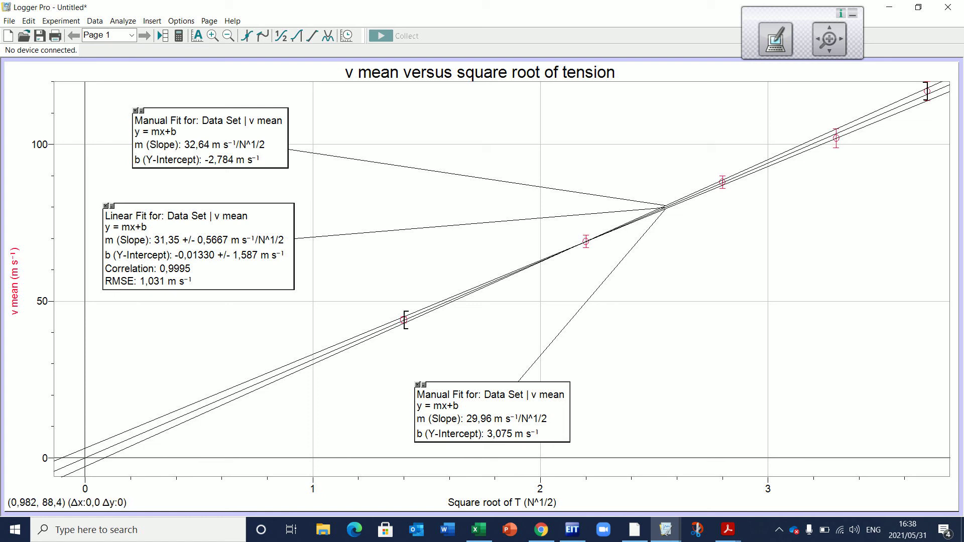
Select the whole graph and copy it.
click(283, 201)
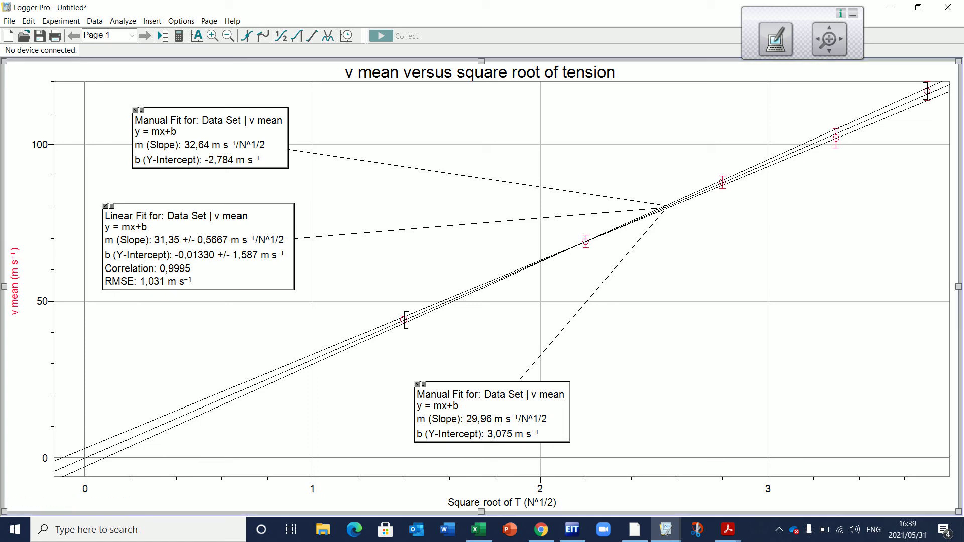
mouse_move(4, 286)
mouse_down()
mouse_move(337, 286)
mouse_move(4, 286)
mouse_up()
right_click(431, 65)
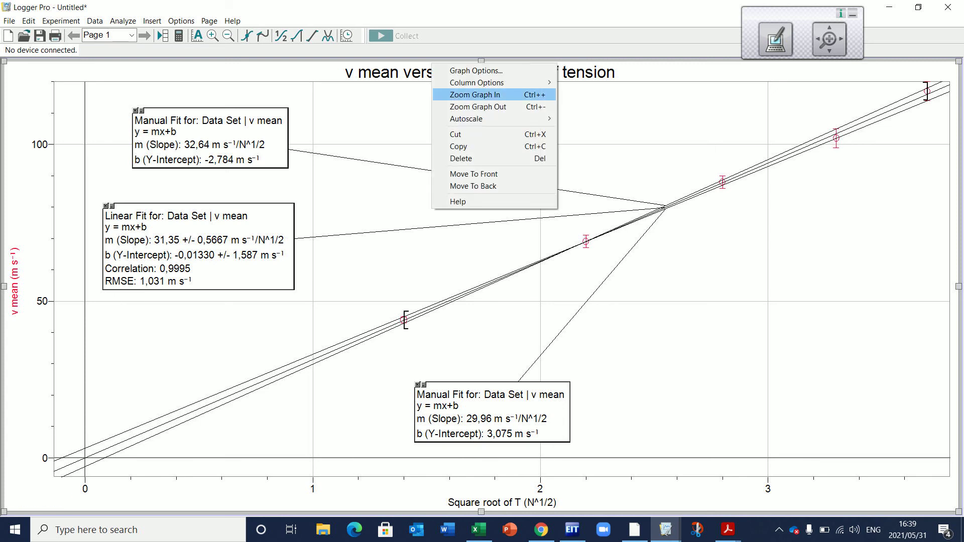
click(458, 146)
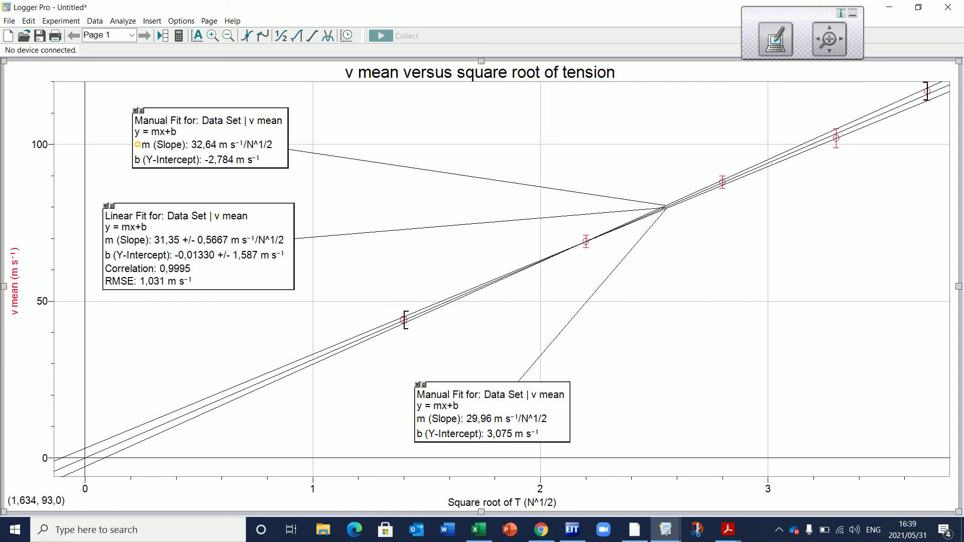
Switch to Word, create a blank document and fill the page with a run of empty lines.
click(447, 530)
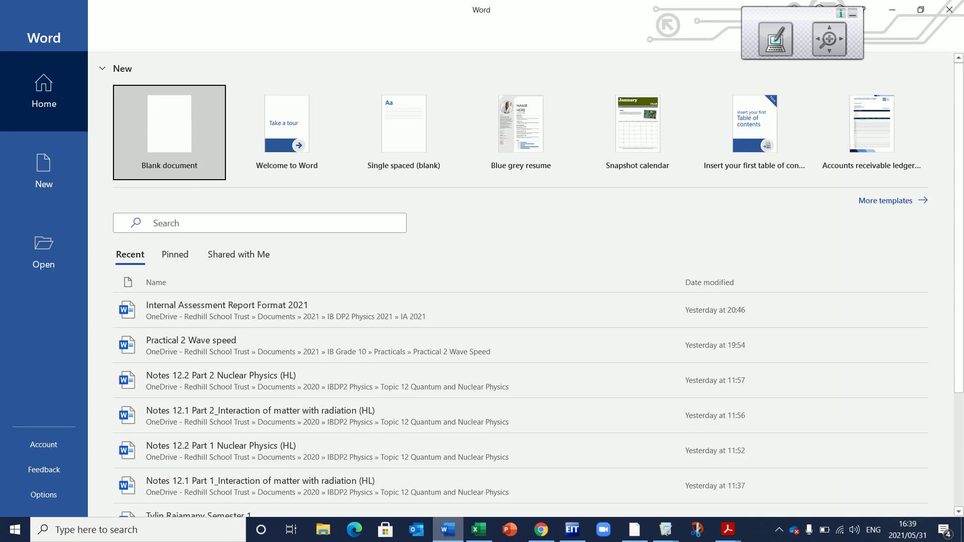
click(169, 132)
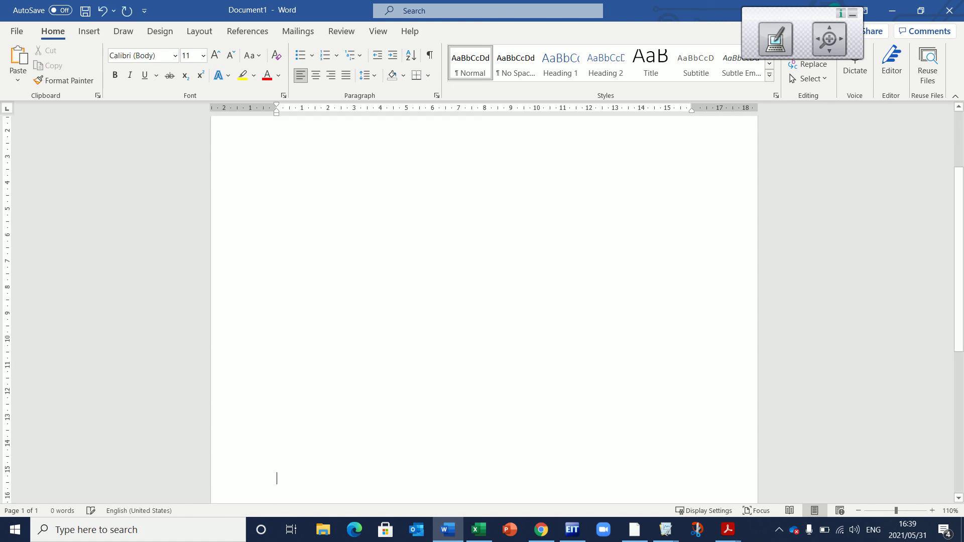
key(Return)
key(Return)
key(Return)
key(Return)
key(Return)
key(Return)
key(Return)
key(Return)
key(Return)
key(Return)
key(Return)
key(Return)
key(Return)
key(Return)
key(Return)
key(Return)
key(Return)
key(Return)
key(Return)
key(Return)
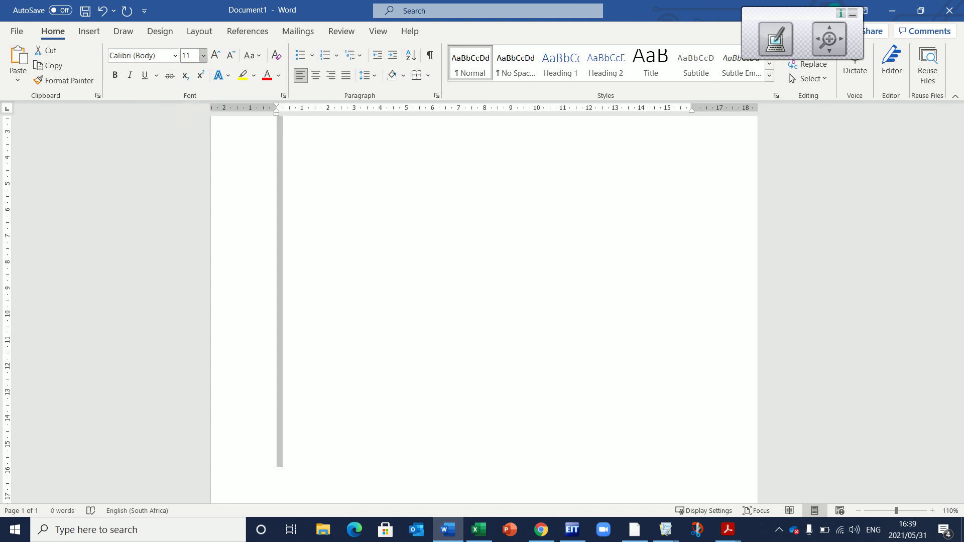
Set the font of the selected empty lines to Arial, size 12.
click(203, 56)
click(191, 132)
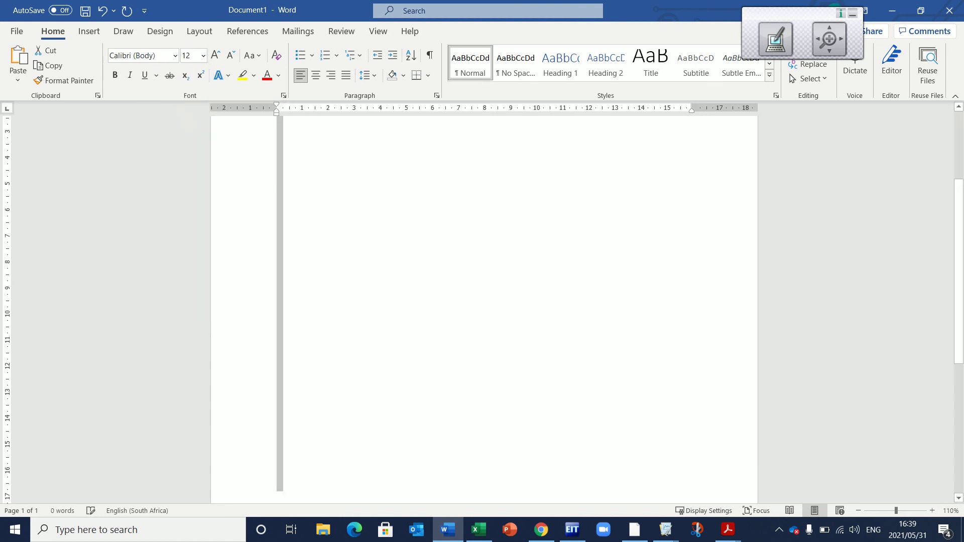
click(175, 55)
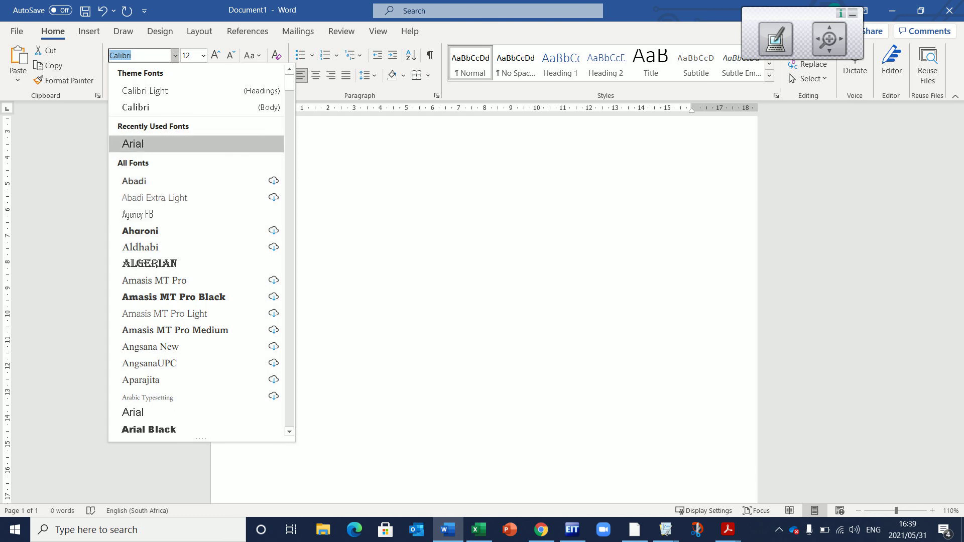
click(151, 143)
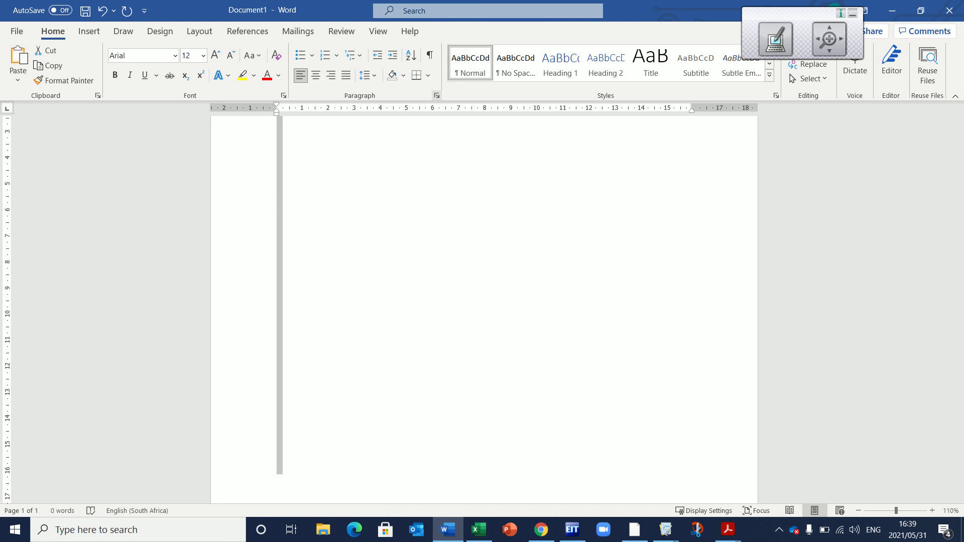
Set the line spacing of the selected empty lines to Double.
click(436, 96)
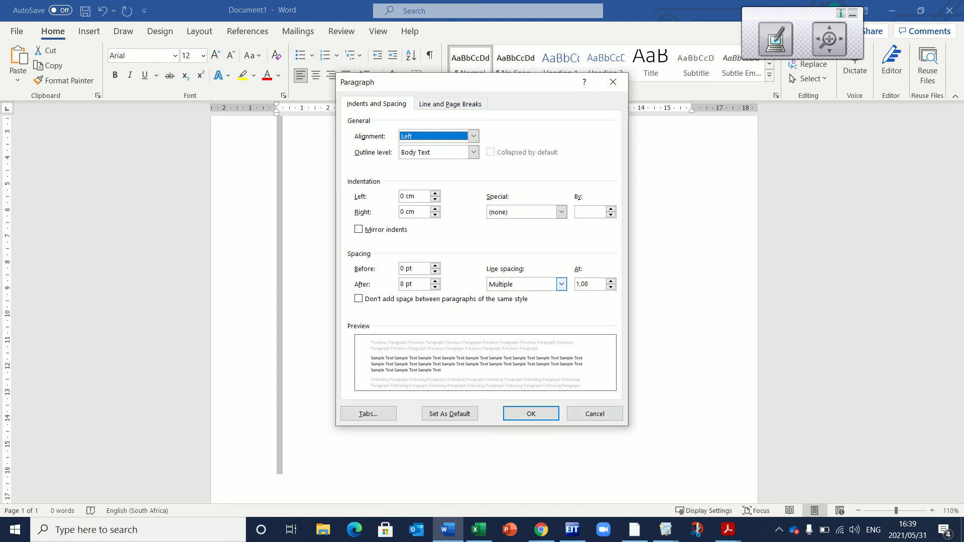
click(561, 284)
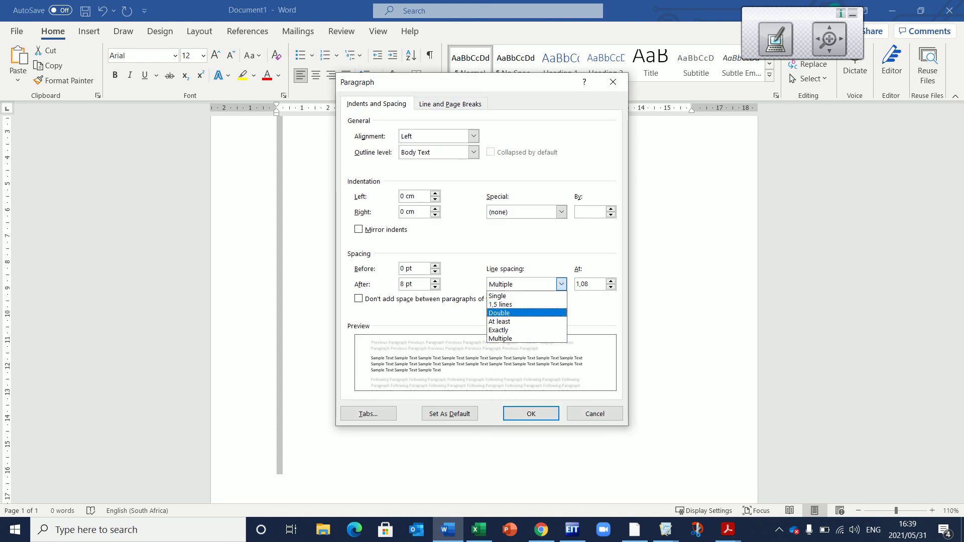
click(499, 312)
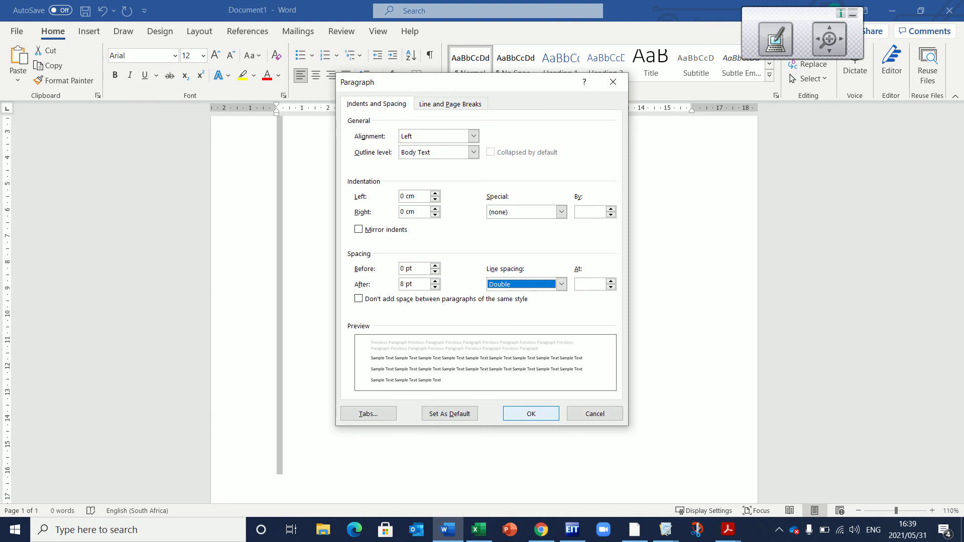
key(Return)
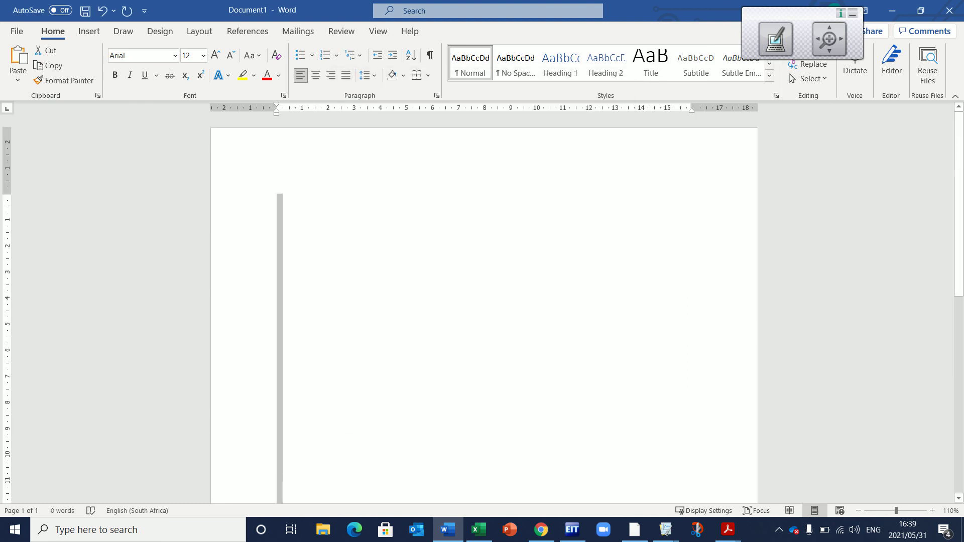
Paste the copied graph at an empty line near the top of the first page.
click(277, 233)
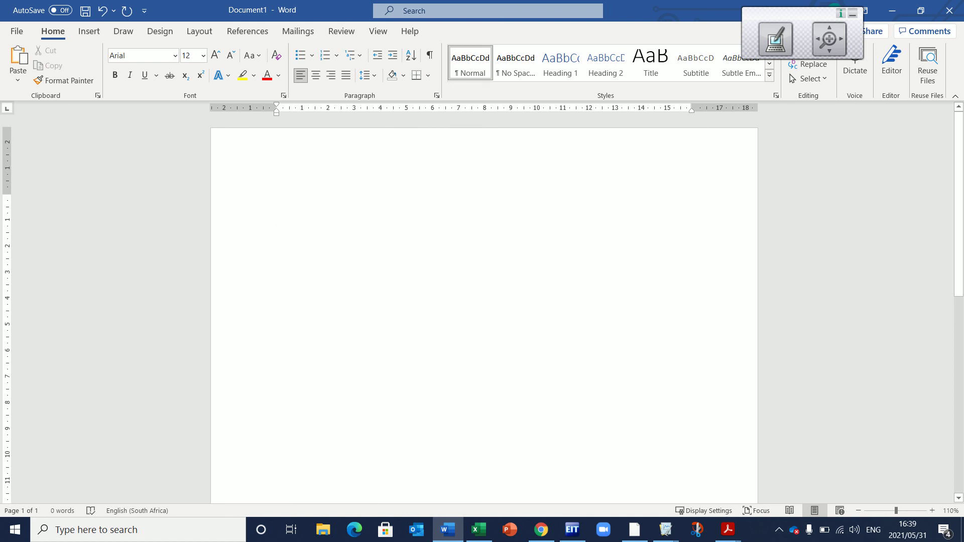
right_click(281, 234)
click(311, 299)
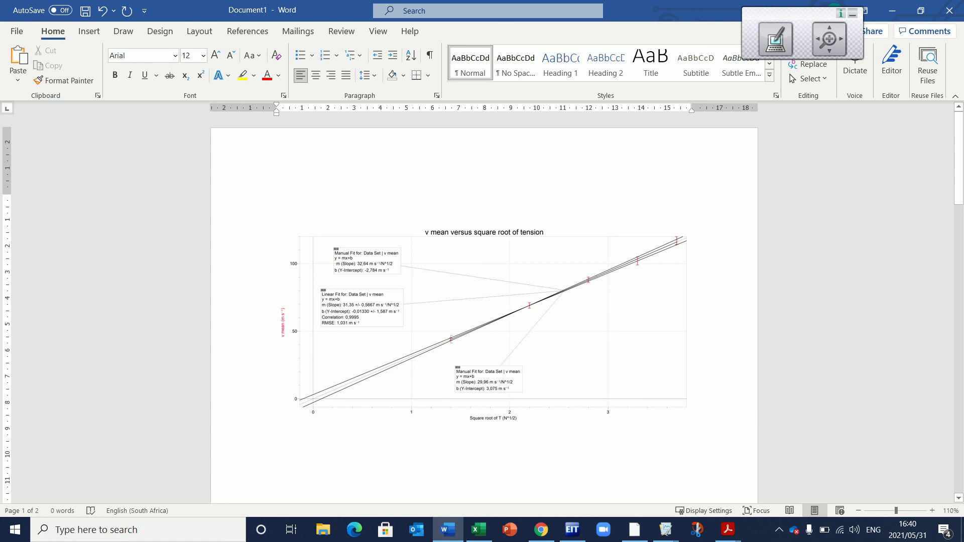
Set the pasted graph's text wrapping to Behind Text.
scroll(482, 271, down, 2)
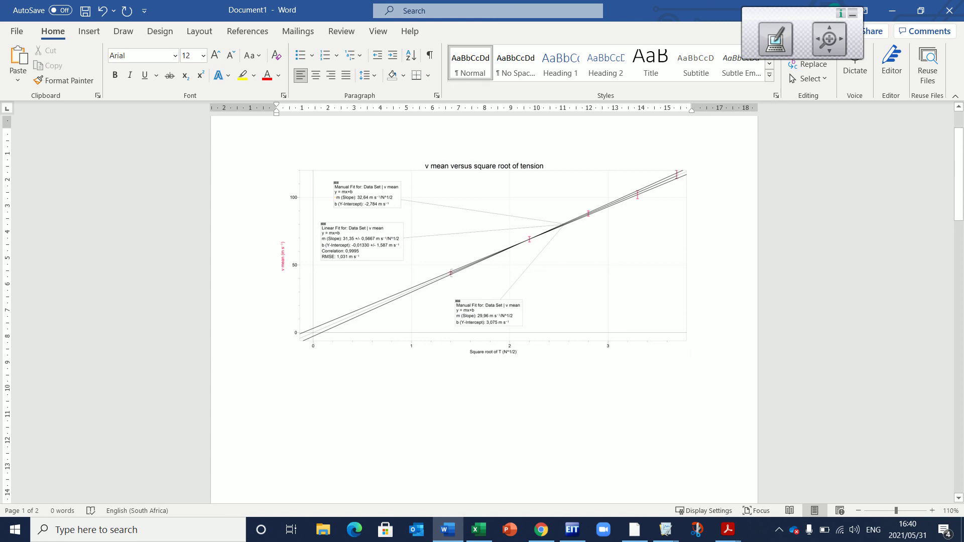
click(483, 259)
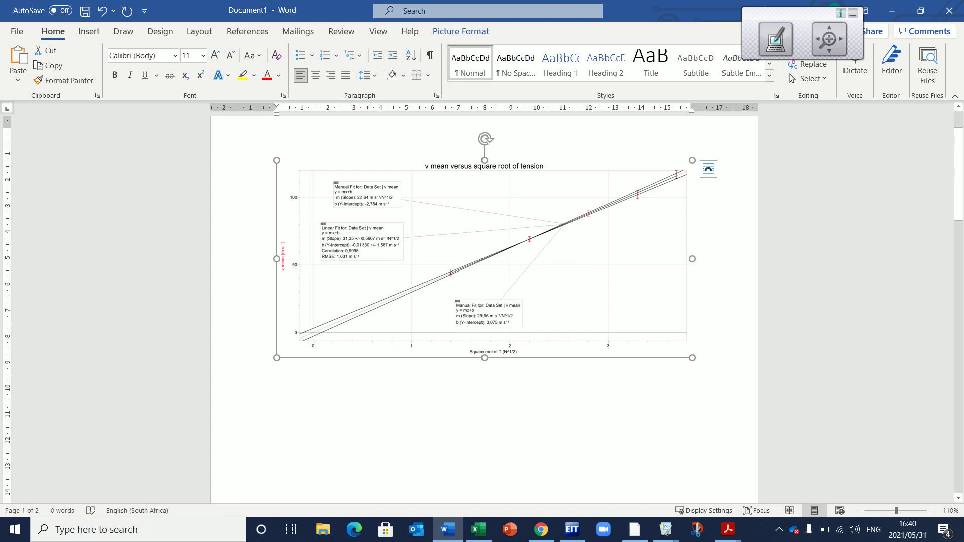
right_click(462, 251)
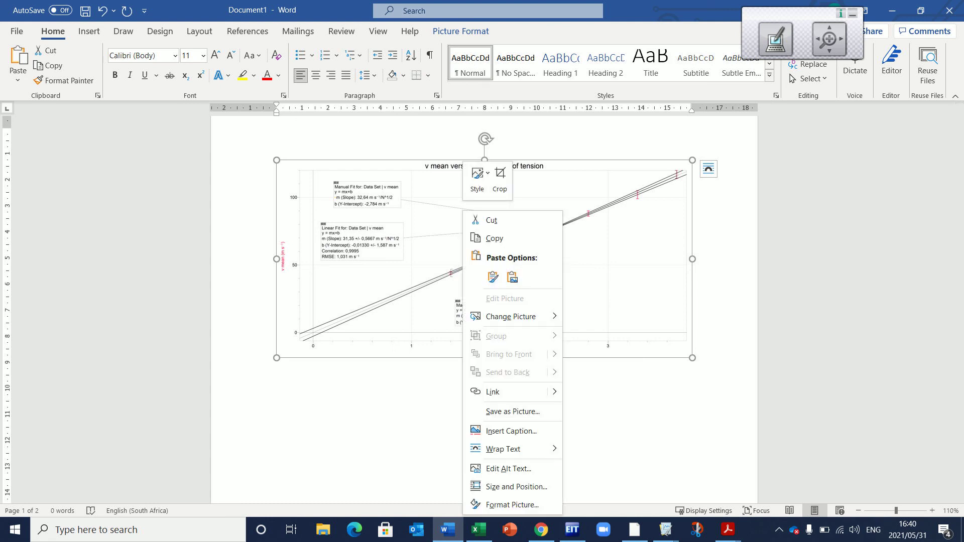
mouse_move(503, 448)
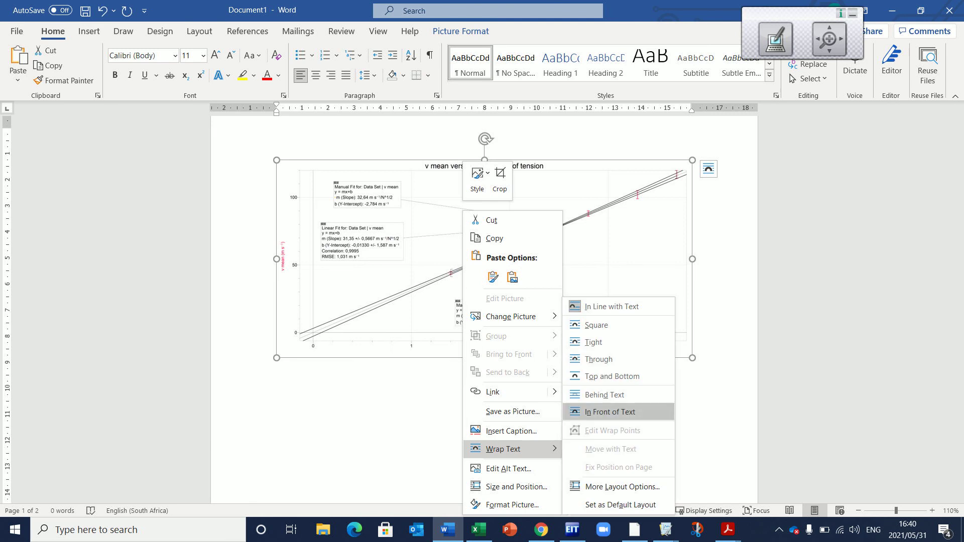
click(604, 394)
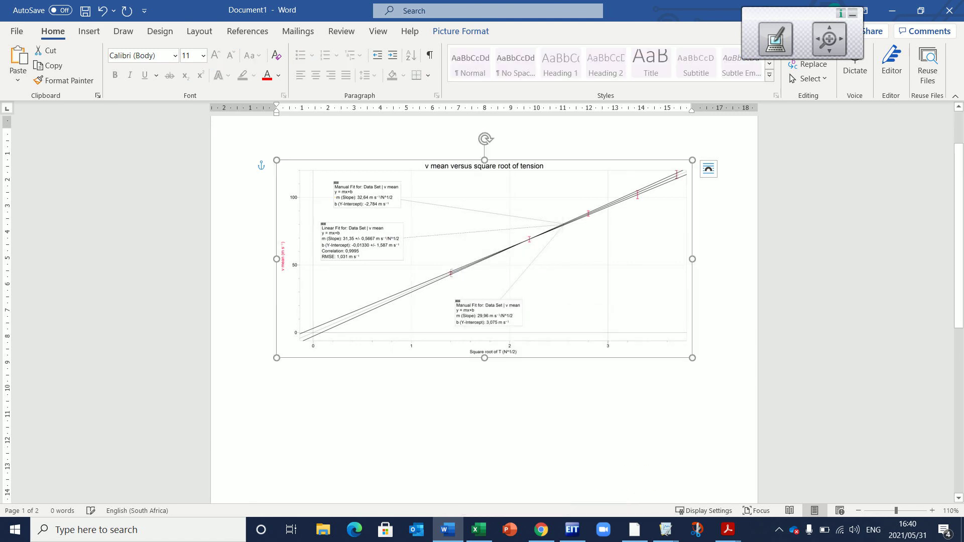